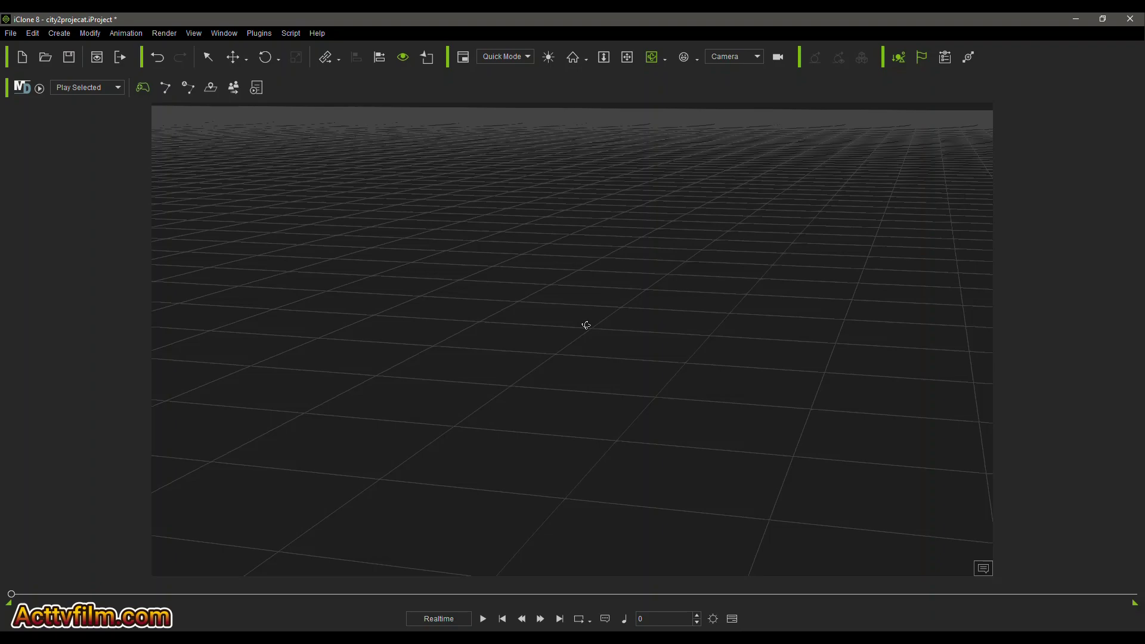
# - Orbit the camera around the empty ground grid
pyautogui.moveTo(670, 327)
pyautogui.mouseDown(button='right')
pyautogui.moveTo(587, 324)
pyautogui.moveTo(650, 322)
pyautogui.mouseUp(button='right')
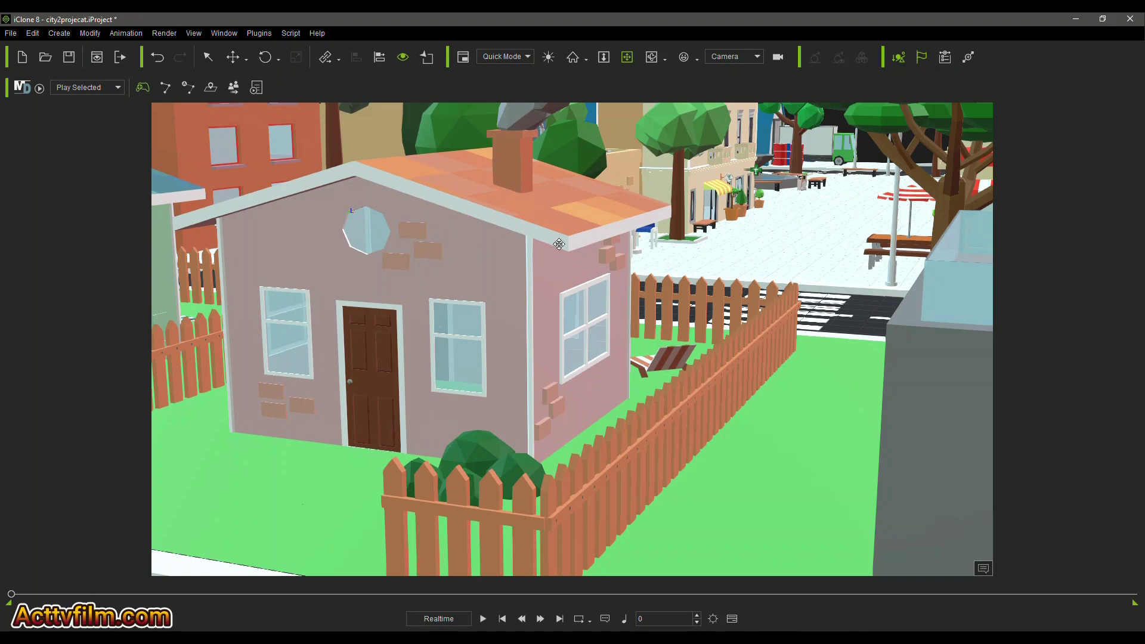
# - Pan across the cottages to the green house, street lamp, picnic table and park
pyautogui.moveTo(559, 244); pyautogui.dragTo(828, 354)
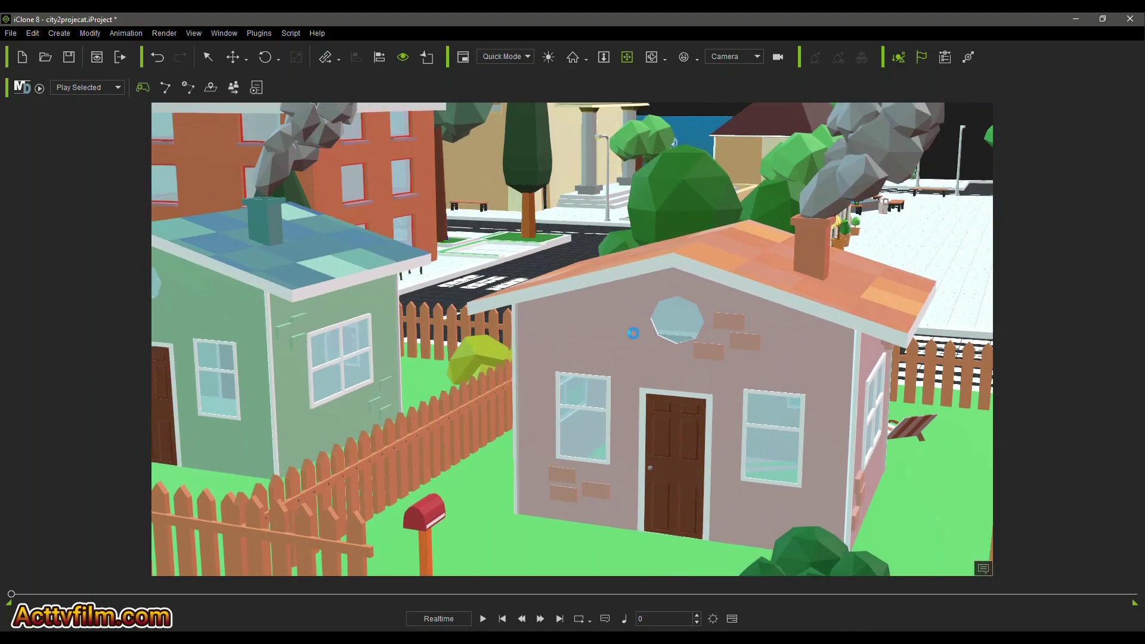
pyautogui.moveTo(634, 333); pyautogui.dragTo(415, 323)
pyautogui.moveTo(608, 360)
pyautogui.mouseDown()
pyautogui.moveTo(595, 361)
pyautogui.moveTo(798, 393)
pyautogui.mouseUp()
pyautogui.moveTo(527, 320); pyautogui.dragTo(685, 353)
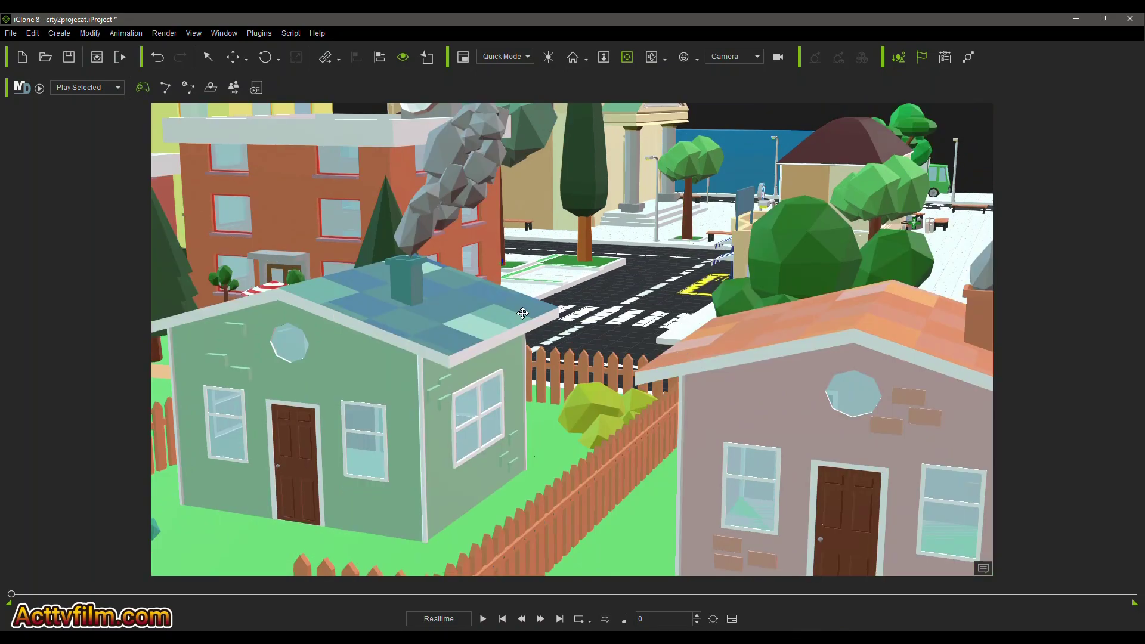
pyautogui.moveTo(533, 299); pyautogui.dragTo(705, 340, button='right')
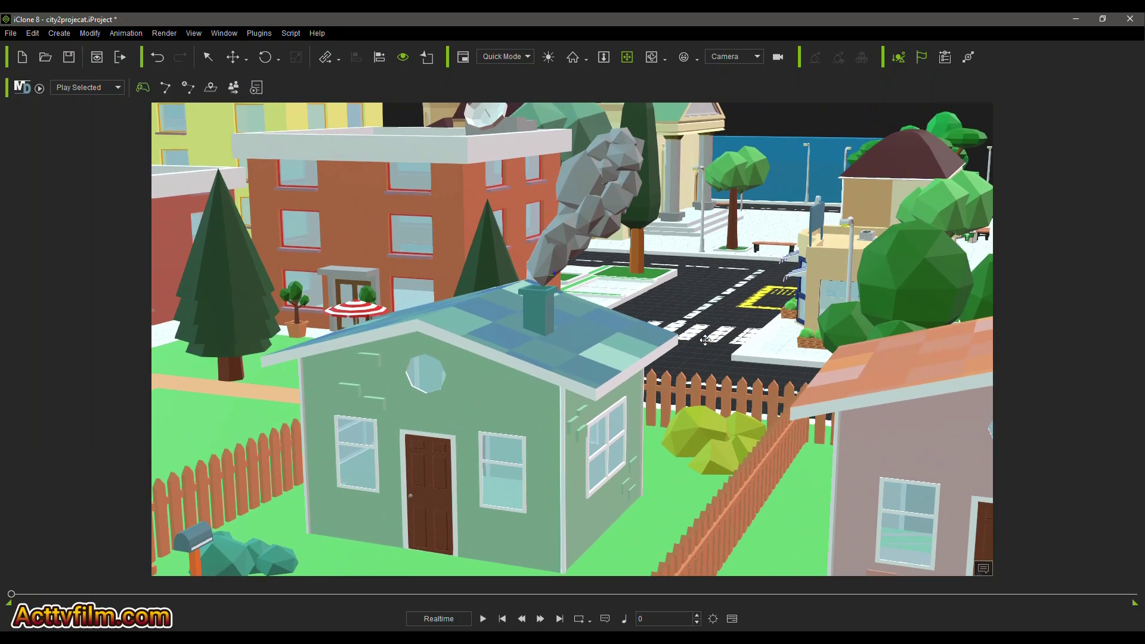
pyautogui.moveTo(233, 341); pyautogui.dragTo(770, 448)
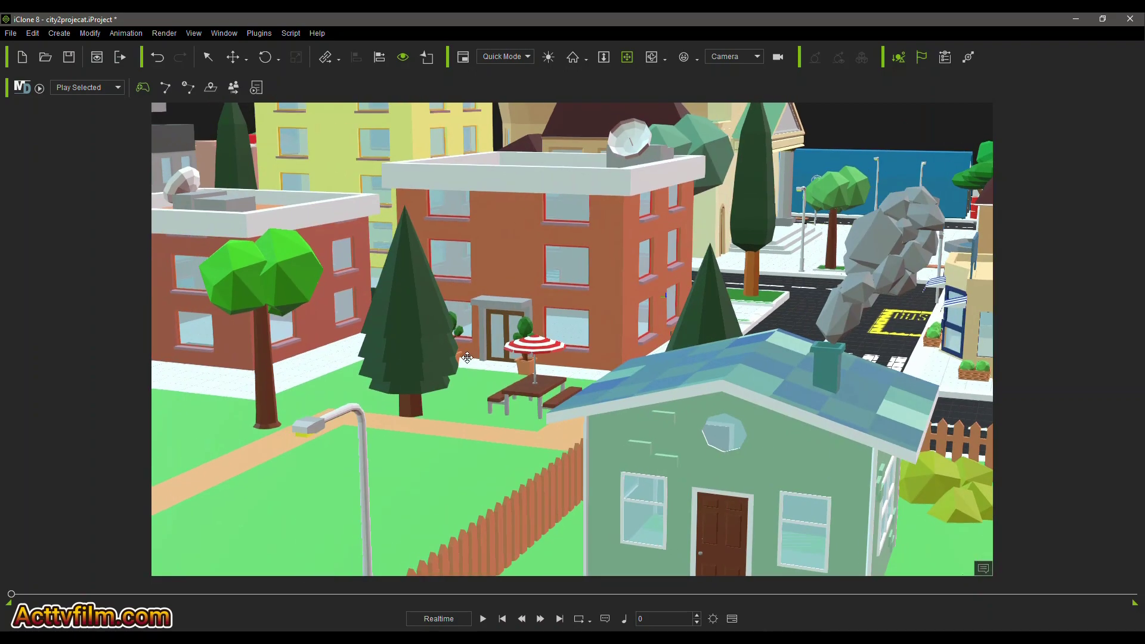
pyautogui.moveTo(411, 347); pyautogui.dragTo(657, 384)
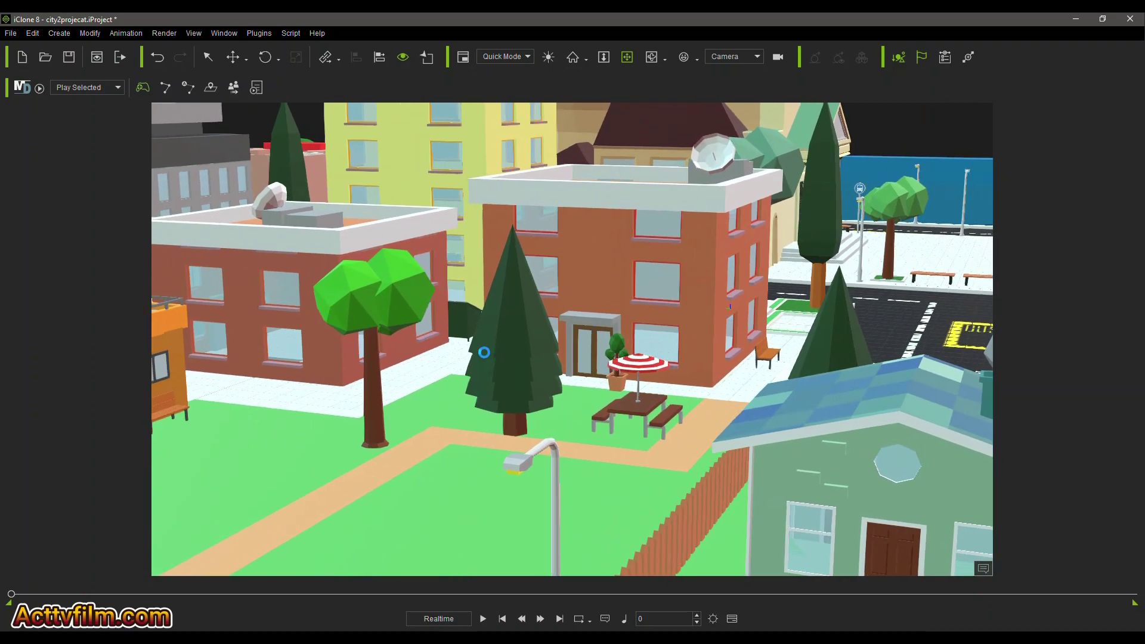
# - Move the view past the brick buildings to the orange shop and bus stop
pyautogui.moveTo(484, 352); pyautogui.dragTo(486, 321, button='right')
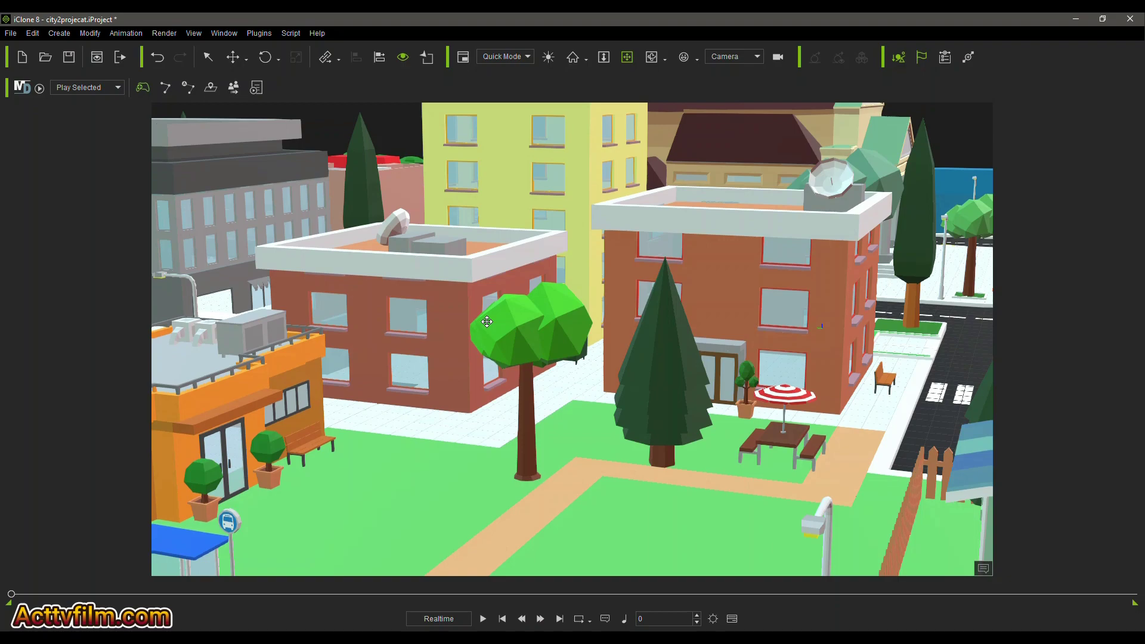
pyautogui.moveTo(543, 306); pyautogui.dragTo(749, 372, button='middle')
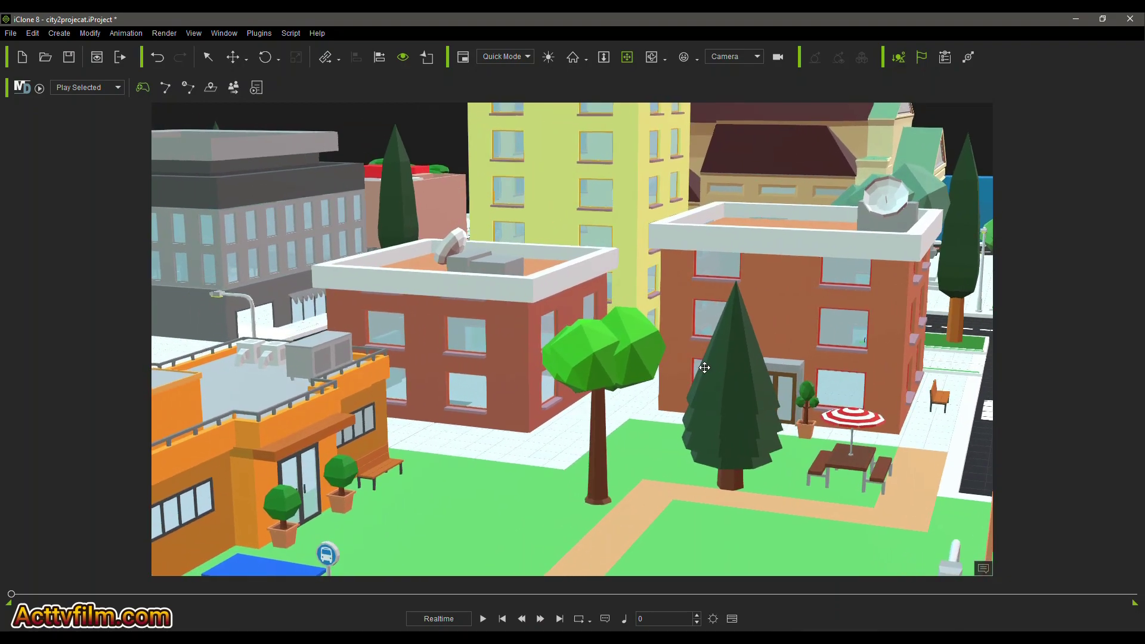
pyautogui.moveTo(412, 289); pyautogui.dragTo(889, 382, button='middle')
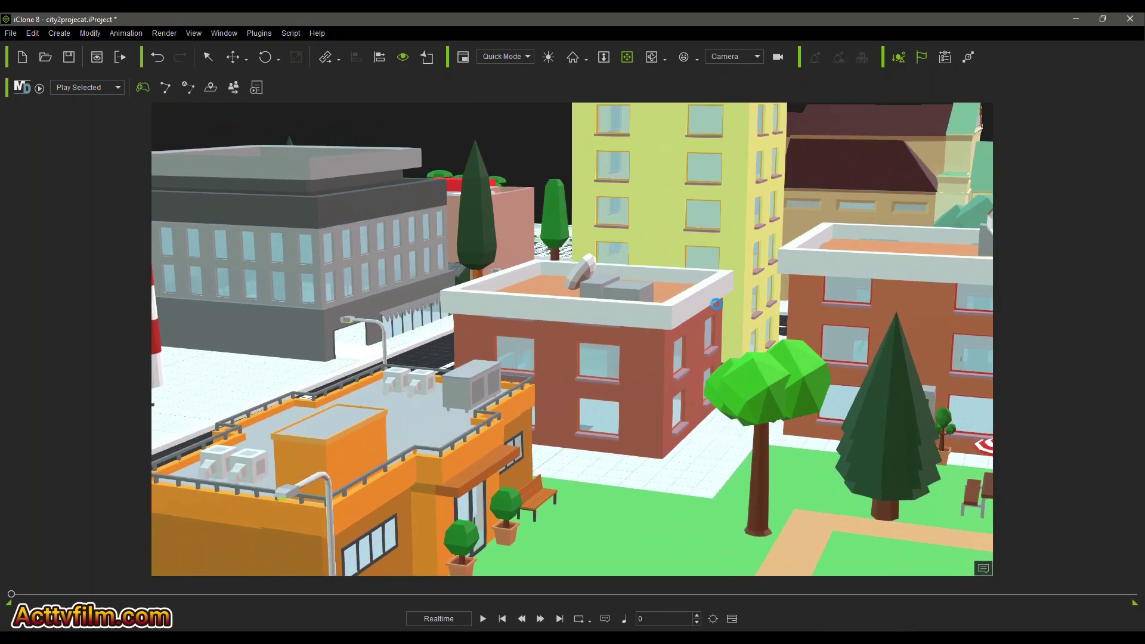
pyautogui.moveTo(739, 269); pyautogui.dragTo(532, 247, button='middle')
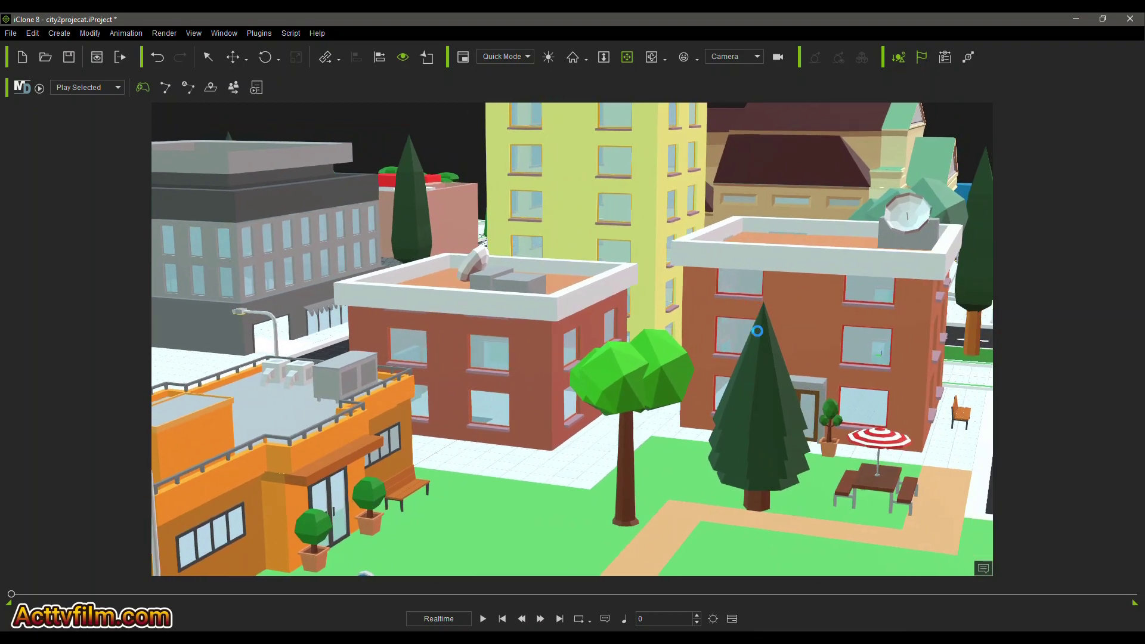
pyautogui.moveTo(541, 317); pyautogui.dragTo(828, 265, button='middle')
pyautogui.moveTo(479, 477); pyautogui.dragTo(802, 239, button='middle')
pyautogui.moveTo(402, 359); pyautogui.dragTo(742, 367, button='middle')
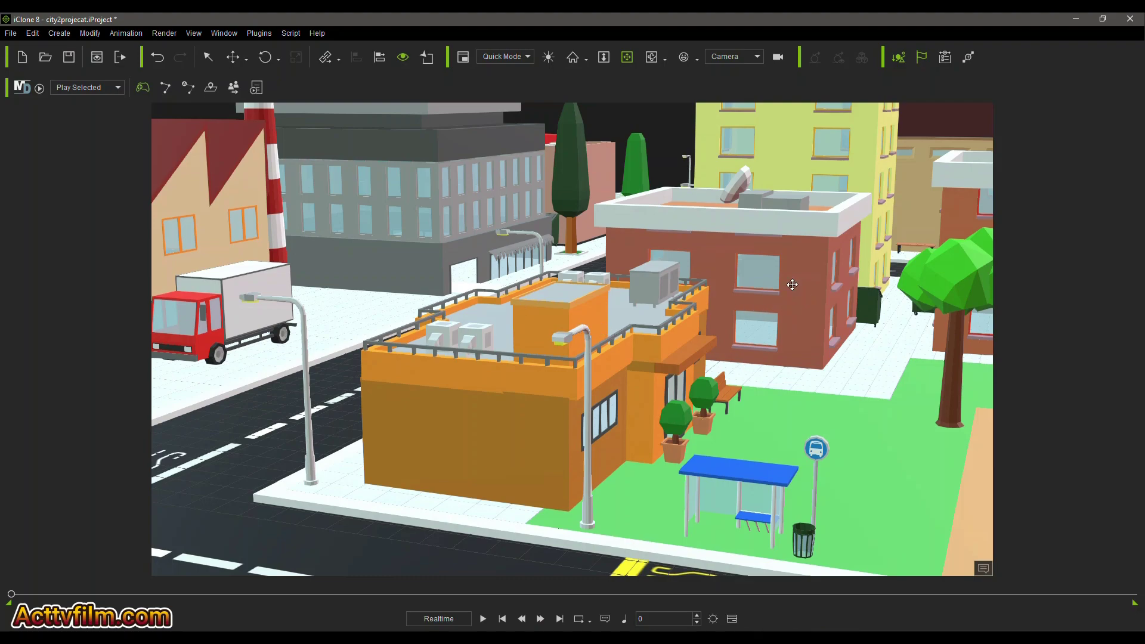
# - Pan from the orange shop to the red truck, yellow barrels and STOP marking
pyautogui.moveTo(793, 285); pyautogui.dragTo(602, 253, button='middle')
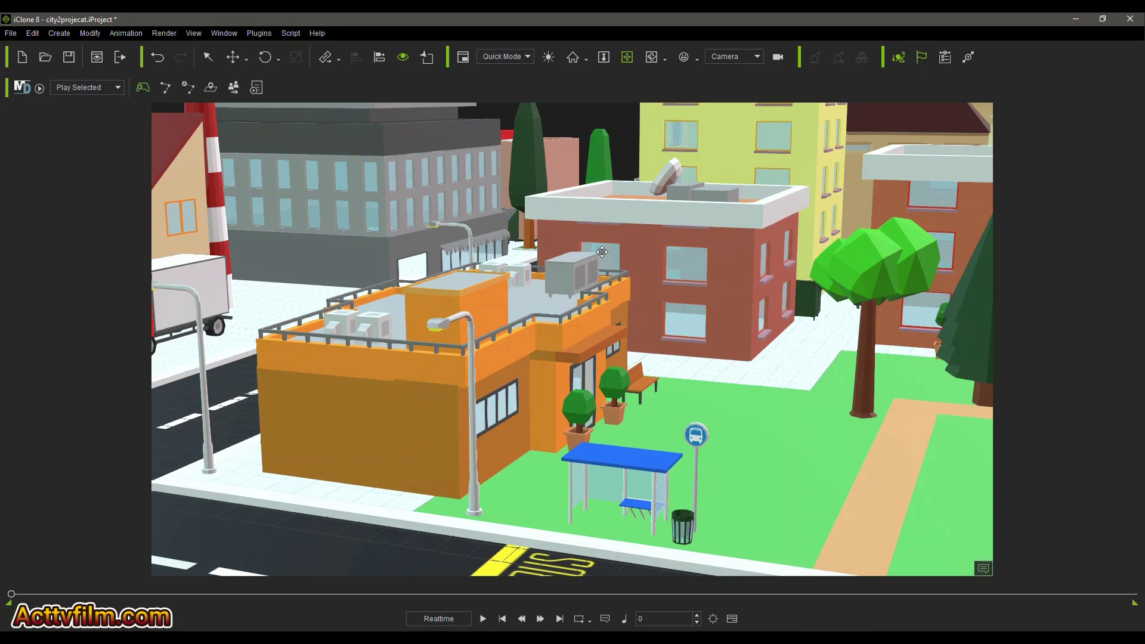
pyautogui.moveTo(728, 266); pyautogui.dragTo(919, 328)
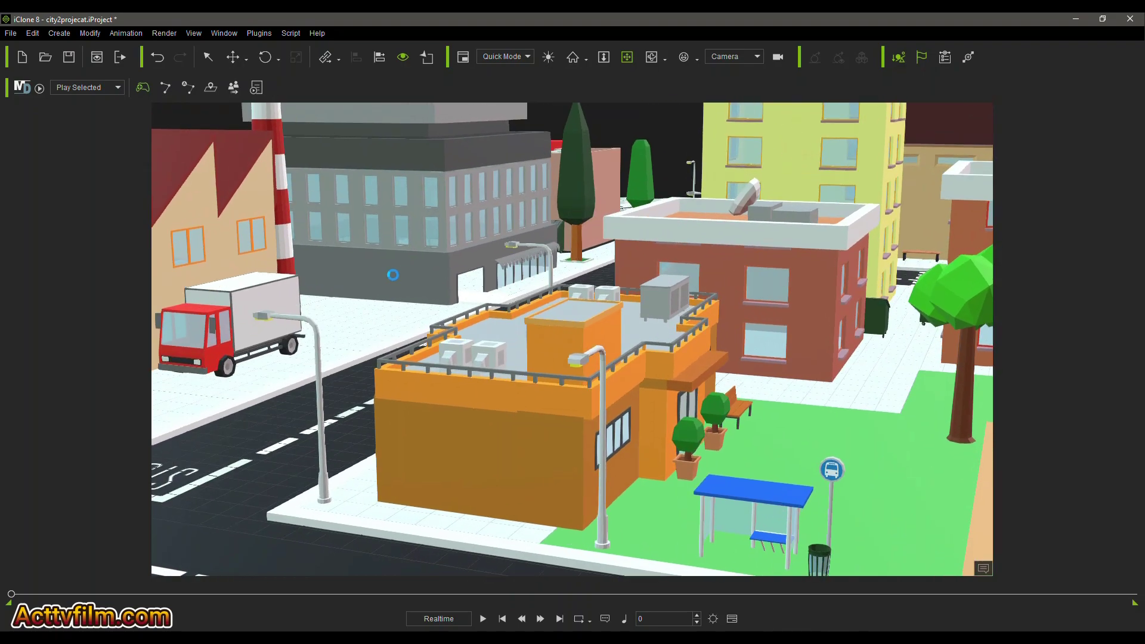
pyautogui.moveTo(446, 292); pyautogui.dragTo(701, 320)
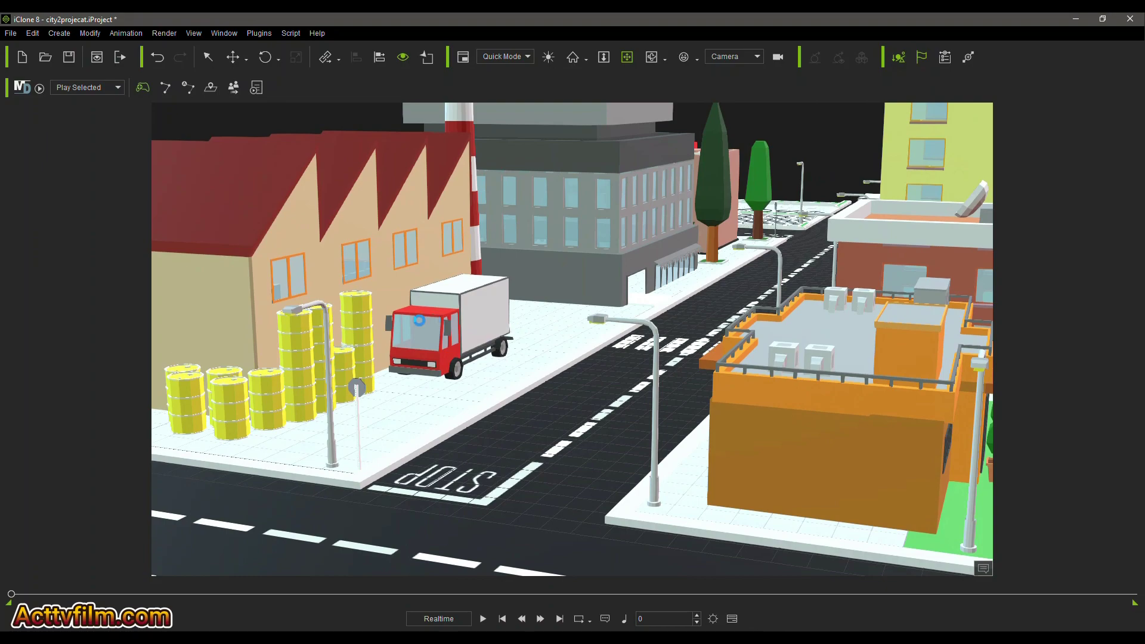
pyautogui.moveTo(339, 296); pyautogui.dragTo(401, 294)
pyautogui.moveTo(400, 294); pyautogui.dragTo(753, 330, button='middle')
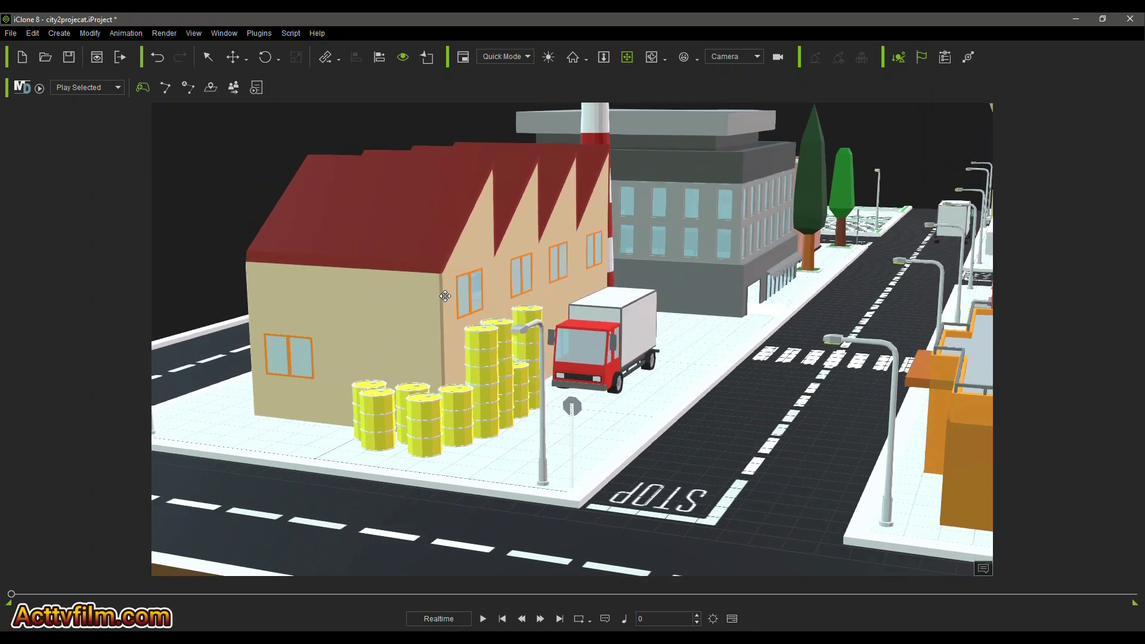
# - Pan back past the orange shop to the bus stop and plaza
pyautogui.moveTo(445, 297); pyautogui.dragTo(750, 334, button='middle')
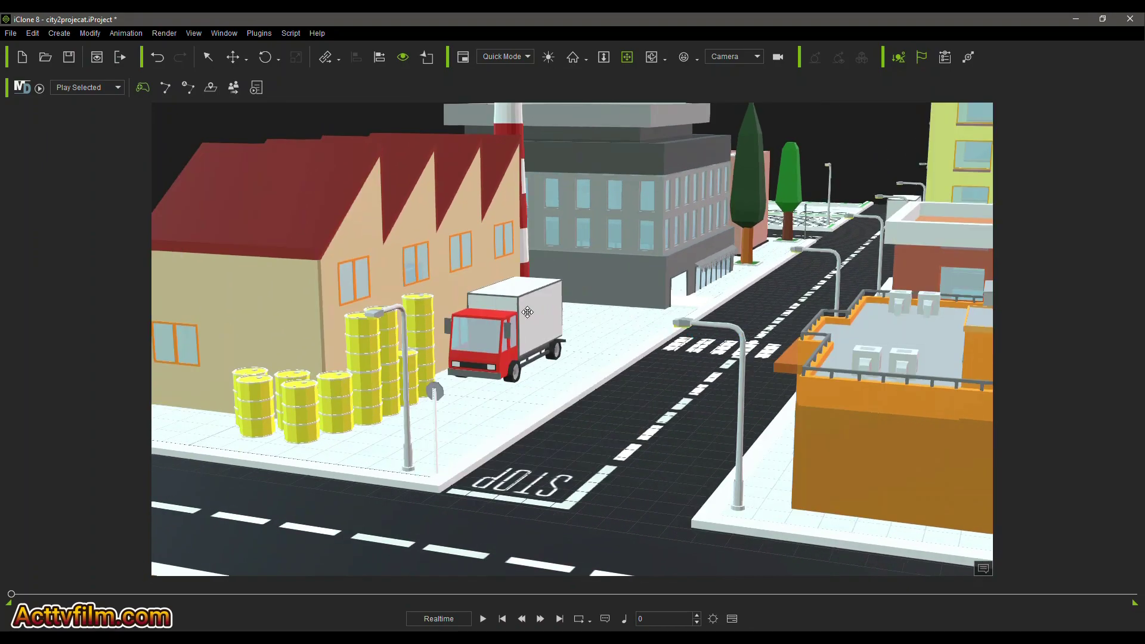
pyautogui.moveTo(337, 287); pyautogui.dragTo(526, 300, button='middle')
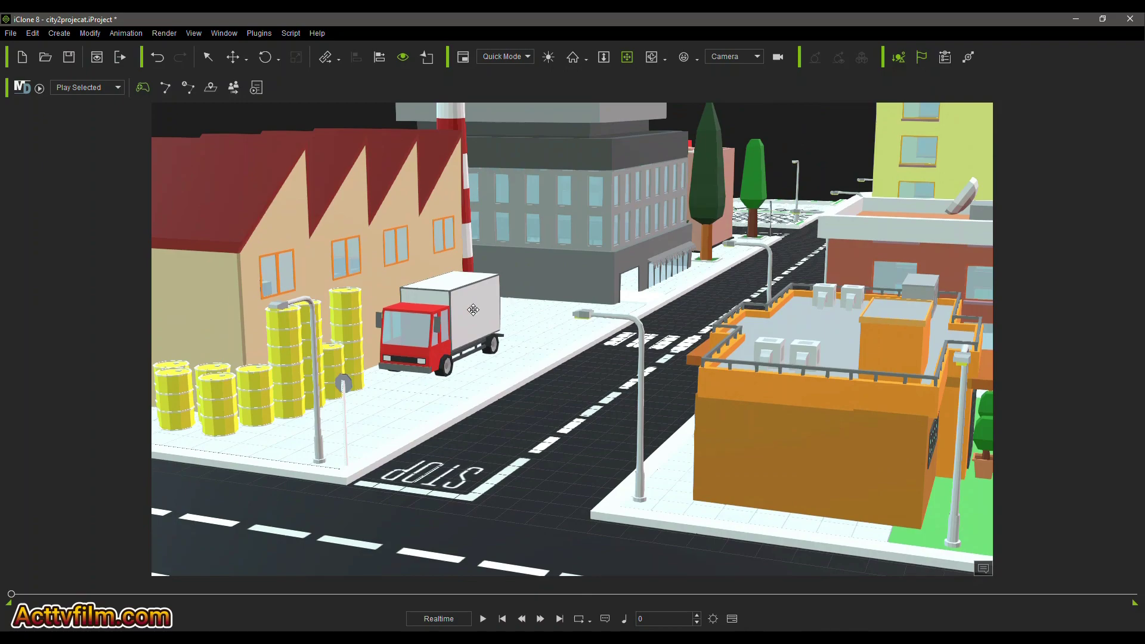
pyautogui.moveTo(605, 275); pyautogui.dragTo(243, 233, button='middle')
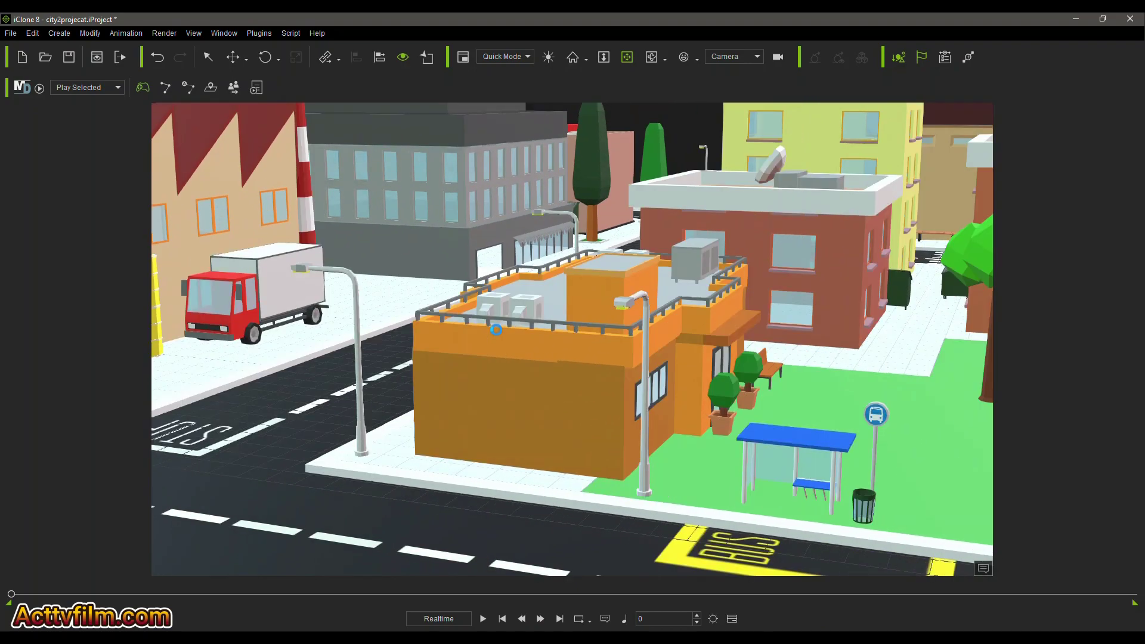
pyautogui.moveTo(315, 278); pyautogui.dragTo(496, 330, button='middle')
pyautogui.moveTo(751, 310); pyautogui.dragTo(596, 321, button='middle')
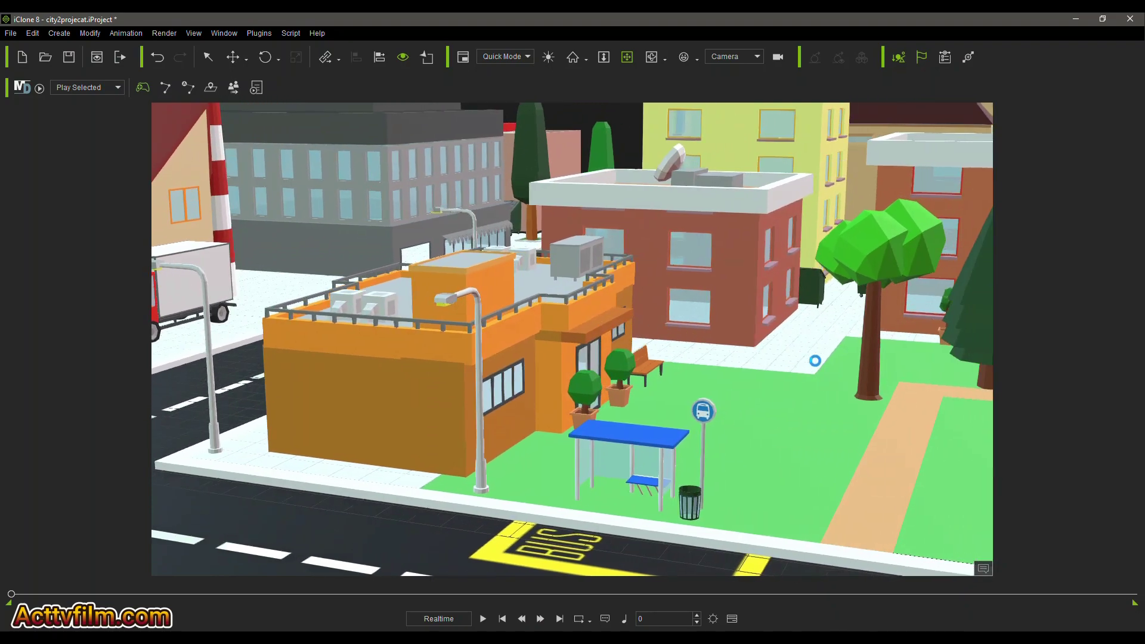
pyautogui.moveTo(815, 360); pyautogui.dragTo(716, 350, button='middle')
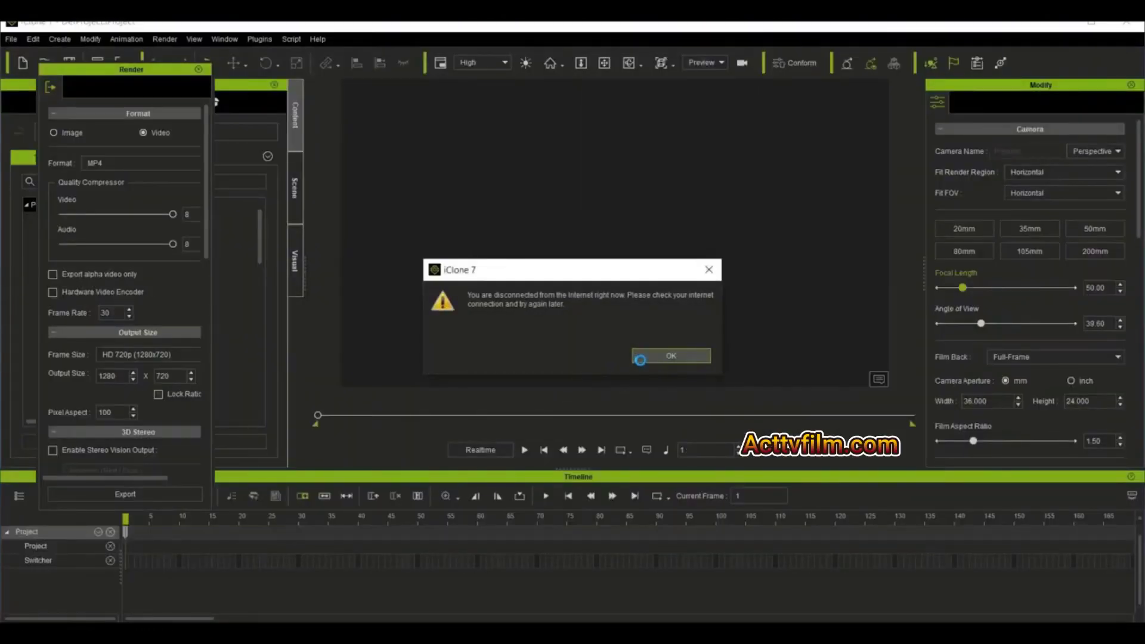
# - Acknowledge the internet warning, decline the sign-up offer, then close the welcome screen and Render panel
pyautogui.click(636, 358)
pyautogui.click(585, 411)
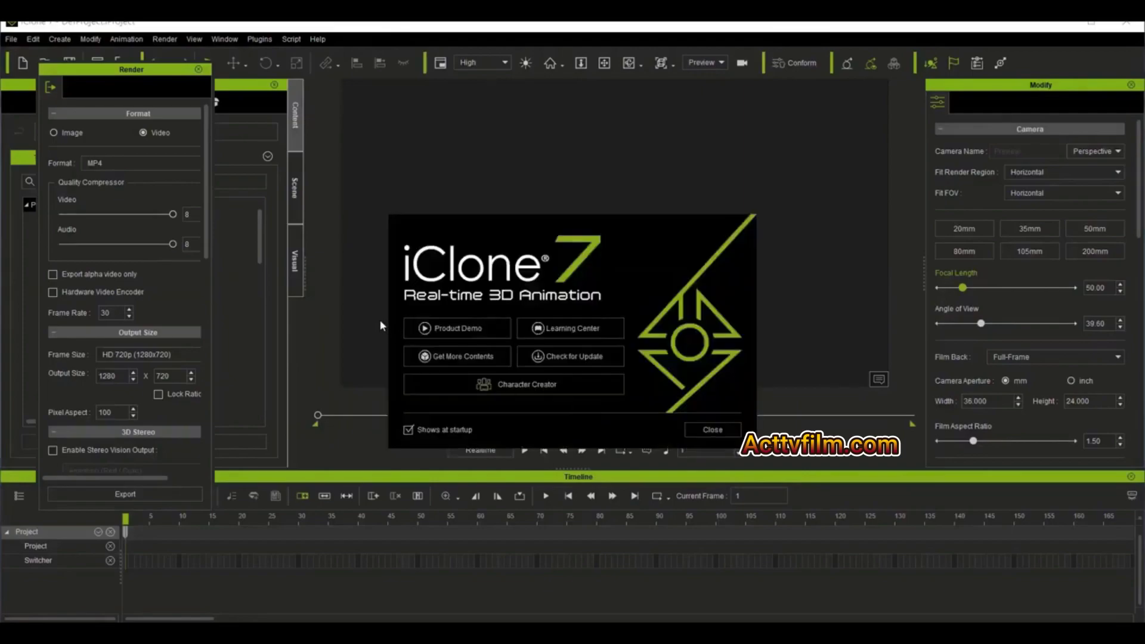
pyautogui.click(710, 438)
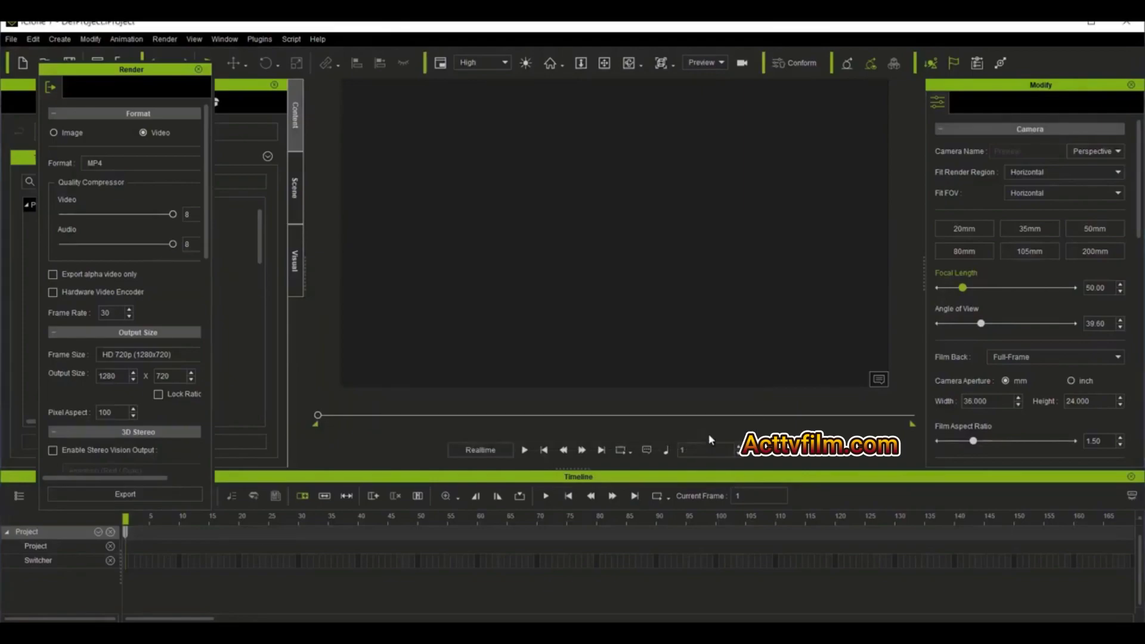
pyautogui.click(203, 69)
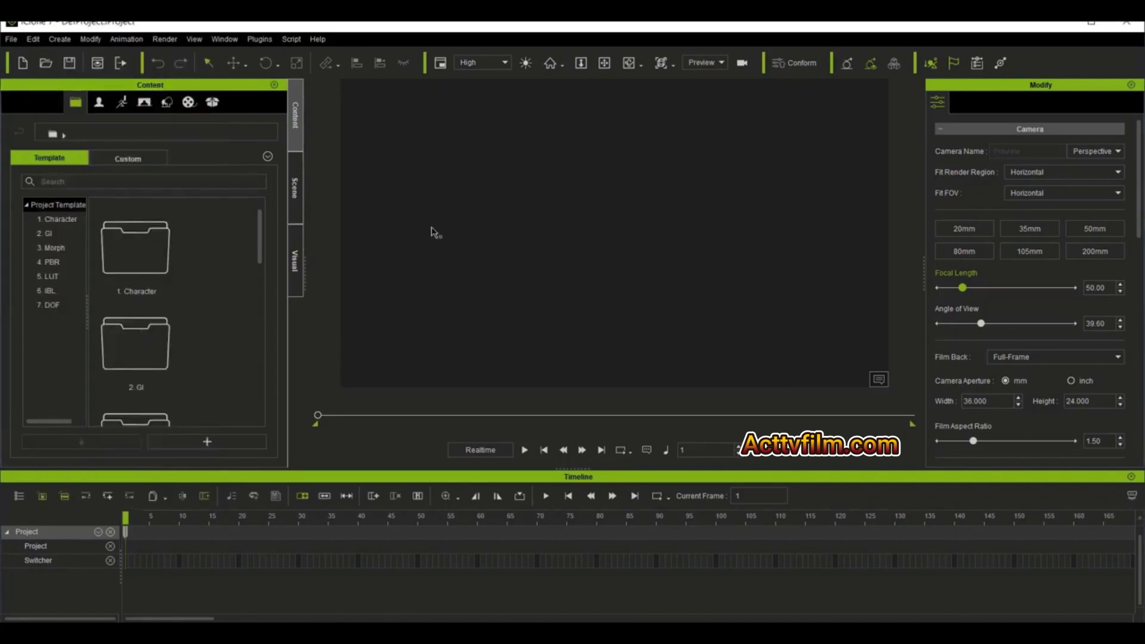
# - Turn on the ground grid with Ctrl+G, zoom out, and orbit the camera toward the horizon
pyautogui.hotkey('ctrl', 'g')
pyautogui.scroll(3, 542, 275)
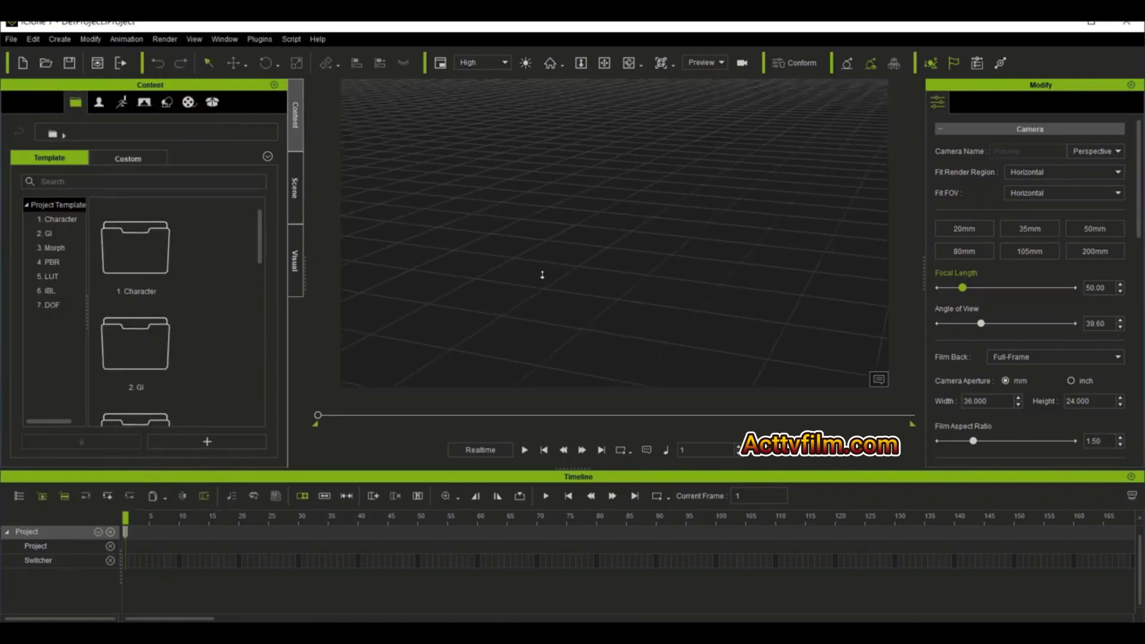
pyautogui.scroll(-5, 543, 275)
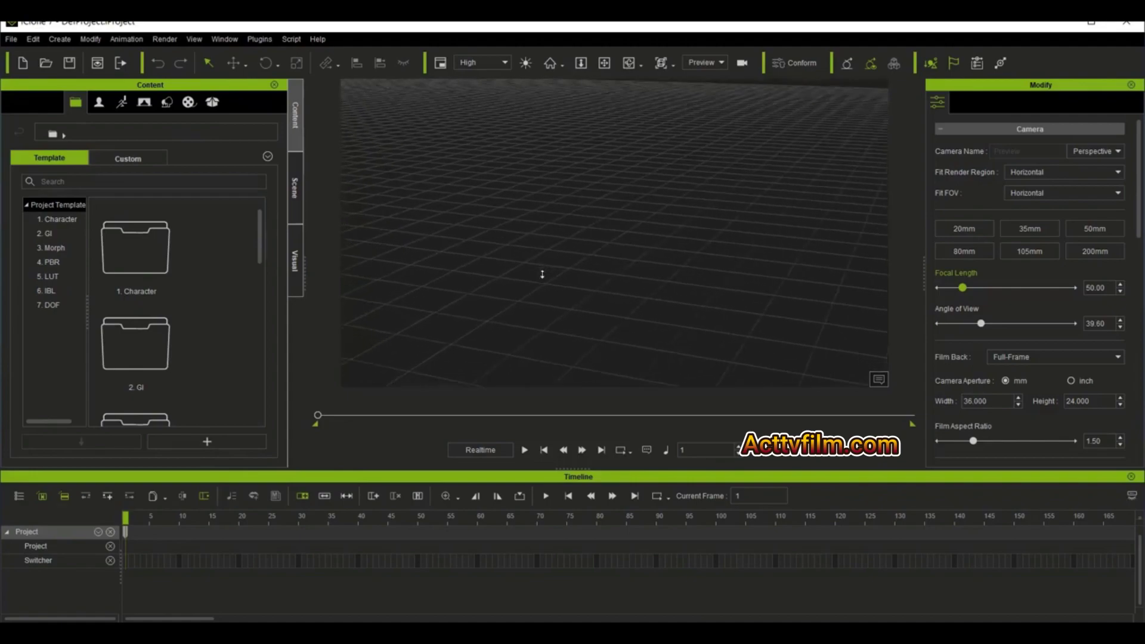
pyautogui.scroll(-2, 542, 274)
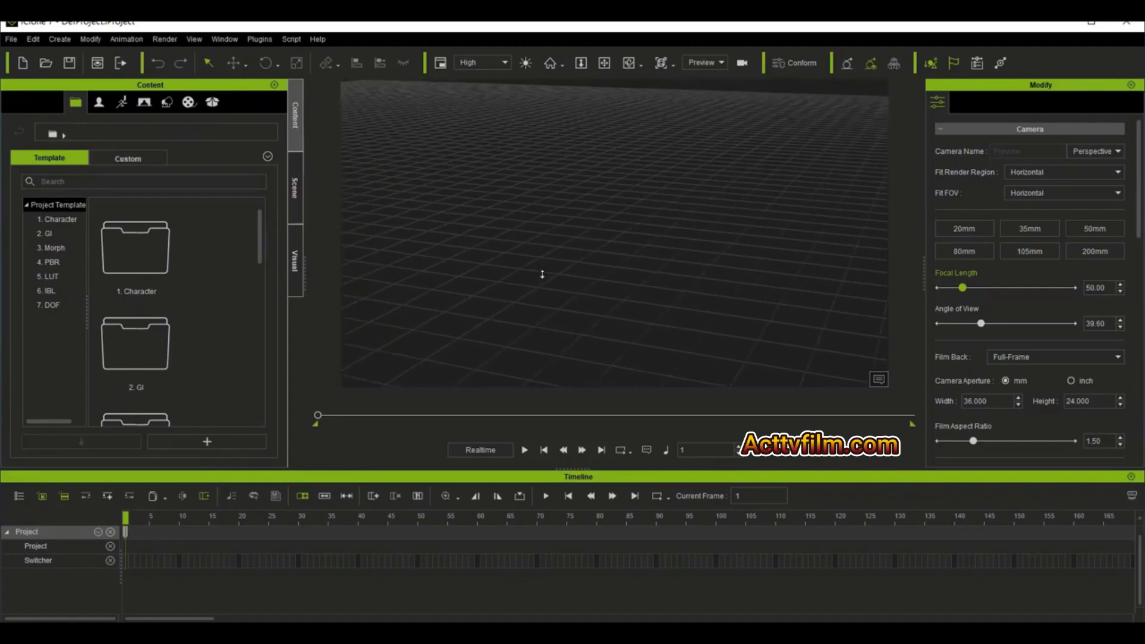
pyautogui.click(629, 62)
pyautogui.moveTo(519, 281); pyautogui.dragTo(628, 279)
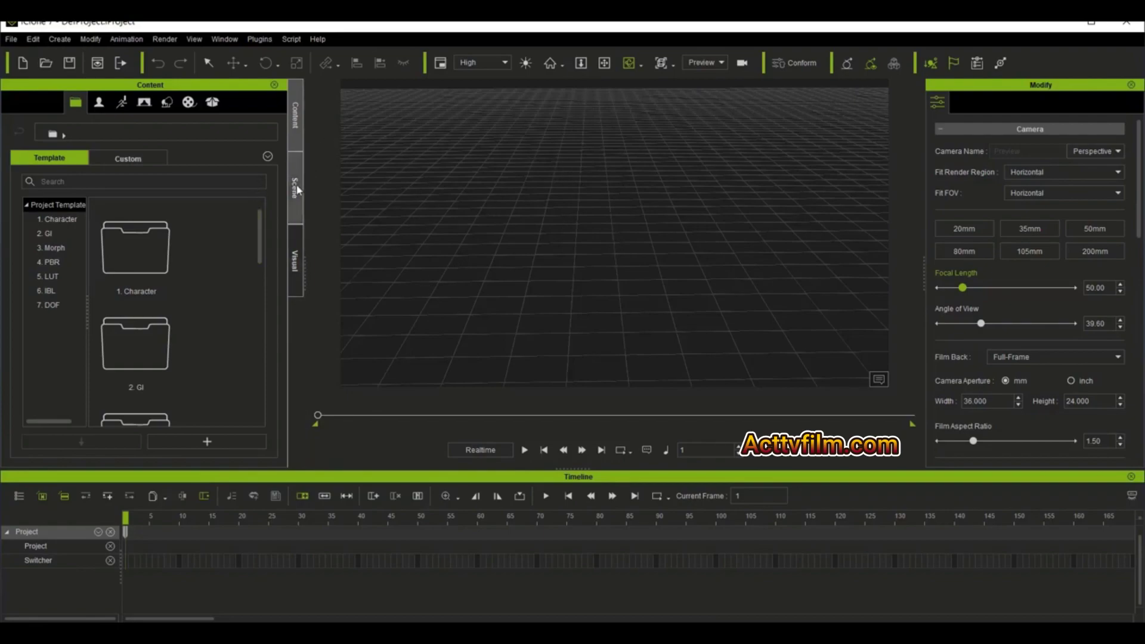
# - Apply the custom 'plain' grass-and-cobblestone terrain from Set > Custom > Terrain and orbit over it
pyautogui.click(166, 103)
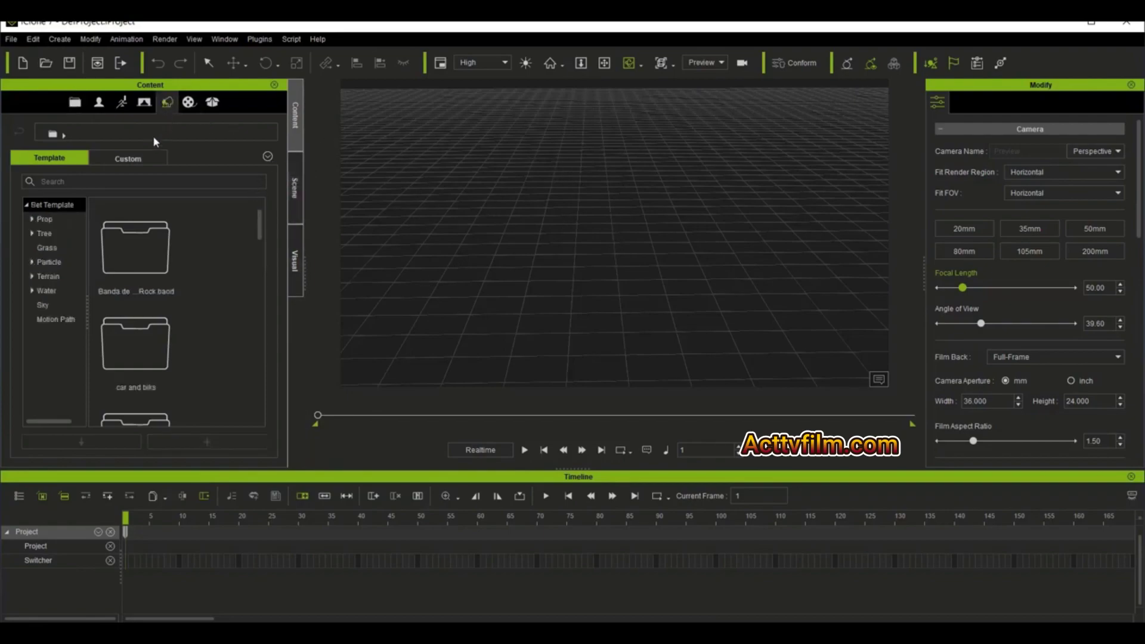
pyautogui.click(188, 103)
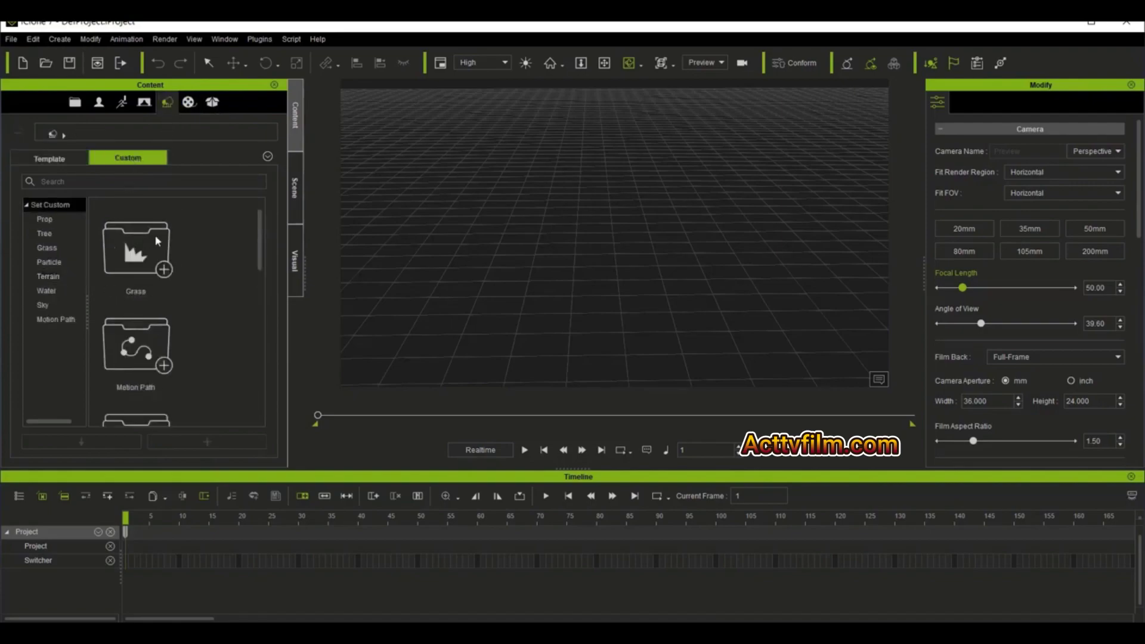
pyautogui.click(63, 288)
pyautogui.click(63, 280)
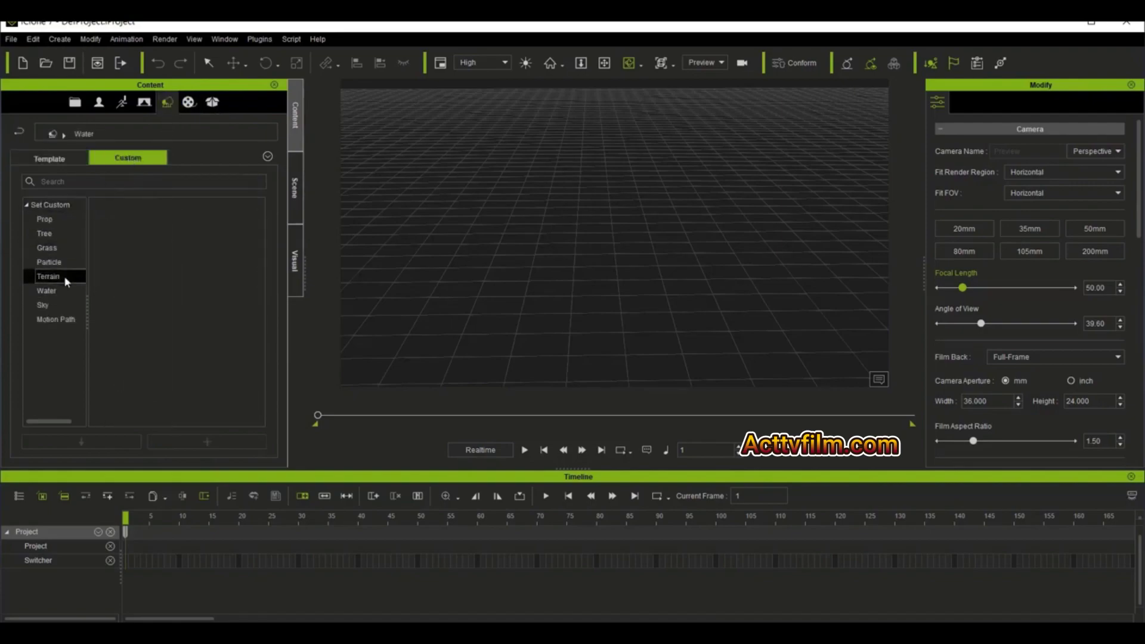
pyautogui.moveTo(115, 259); pyautogui.dragTo(606, 275)
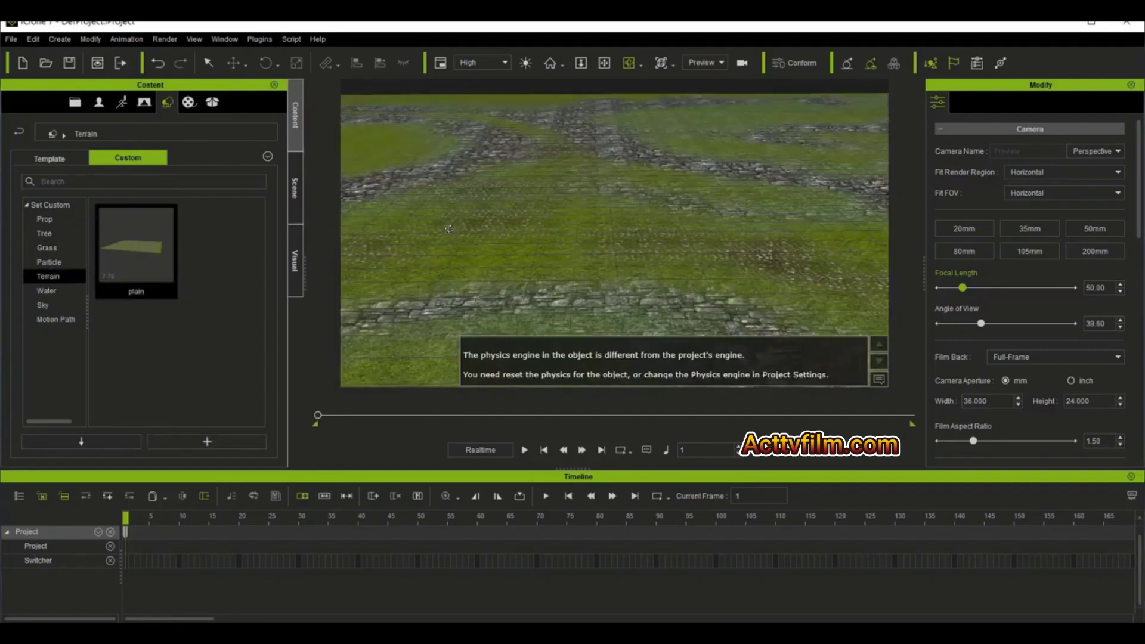
pyautogui.moveTo(484, 247); pyautogui.dragTo(568, 203)
pyautogui.moveTo(569, 202); pyautogui.dragTo(529, 119, button='right')
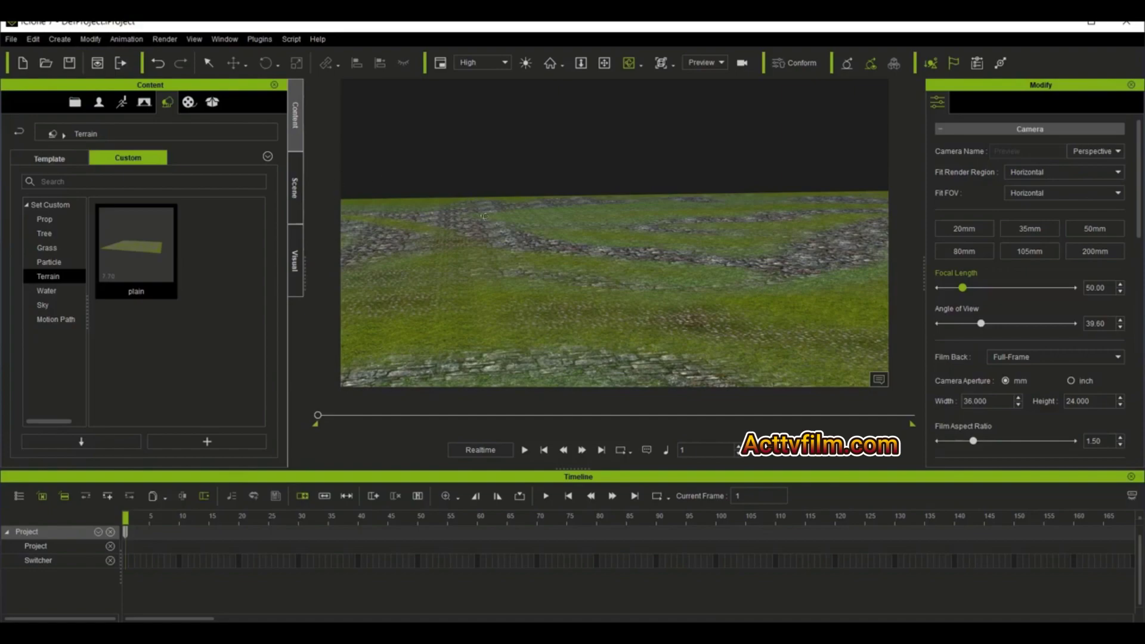
pyautogui.moveTo(516, 289); pyautogui.dragTo(496, 327, button='right')
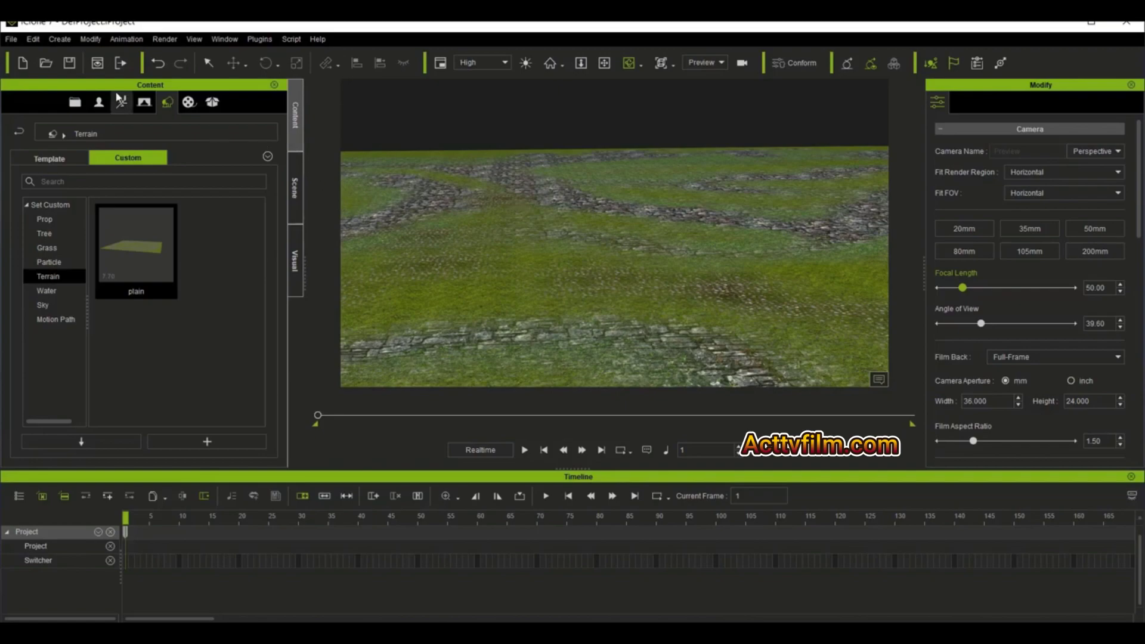
# - Browse the content library's Set folders to reach the Template props
pyautogui.click(143, 103)
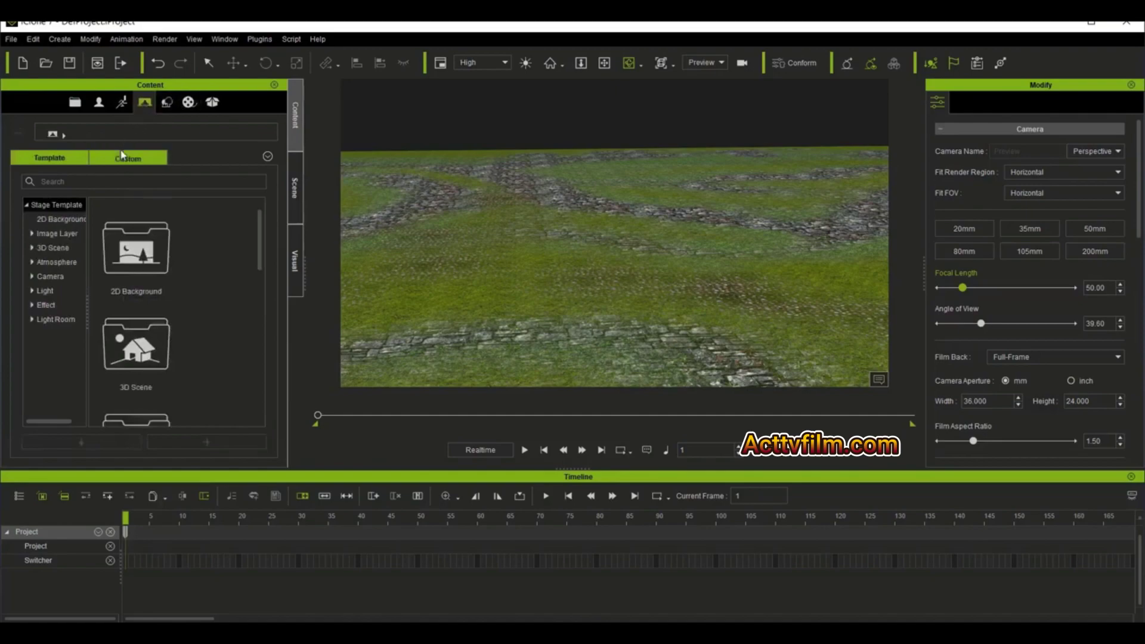
pyautogui.click(123, 156)
pyautogui.click(164, 104)
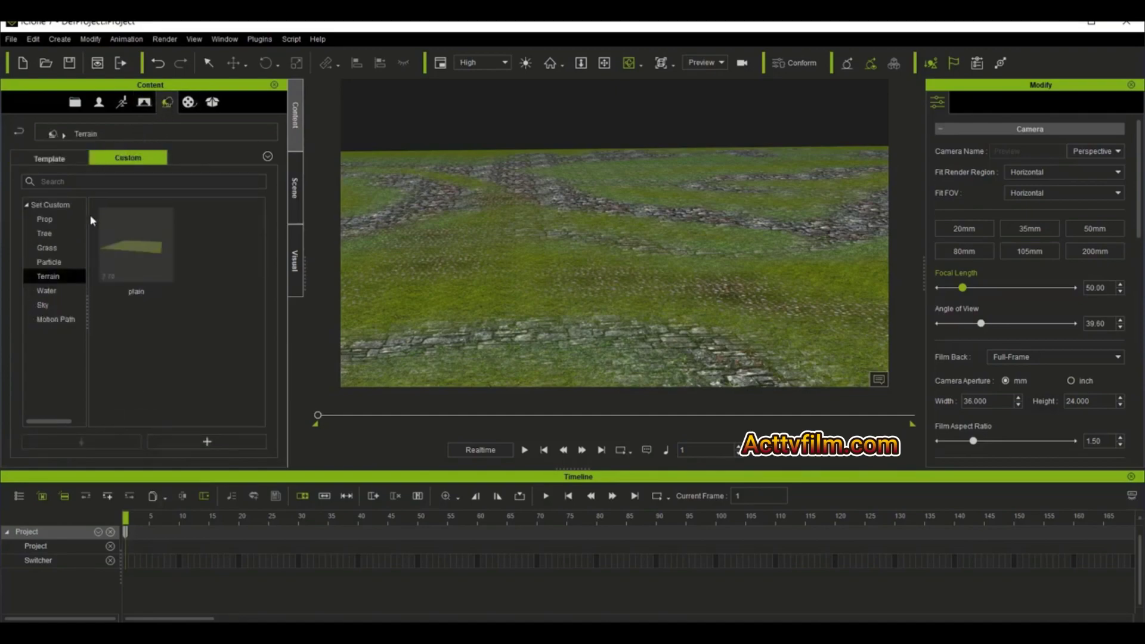
pyautogui.click(69, 220)
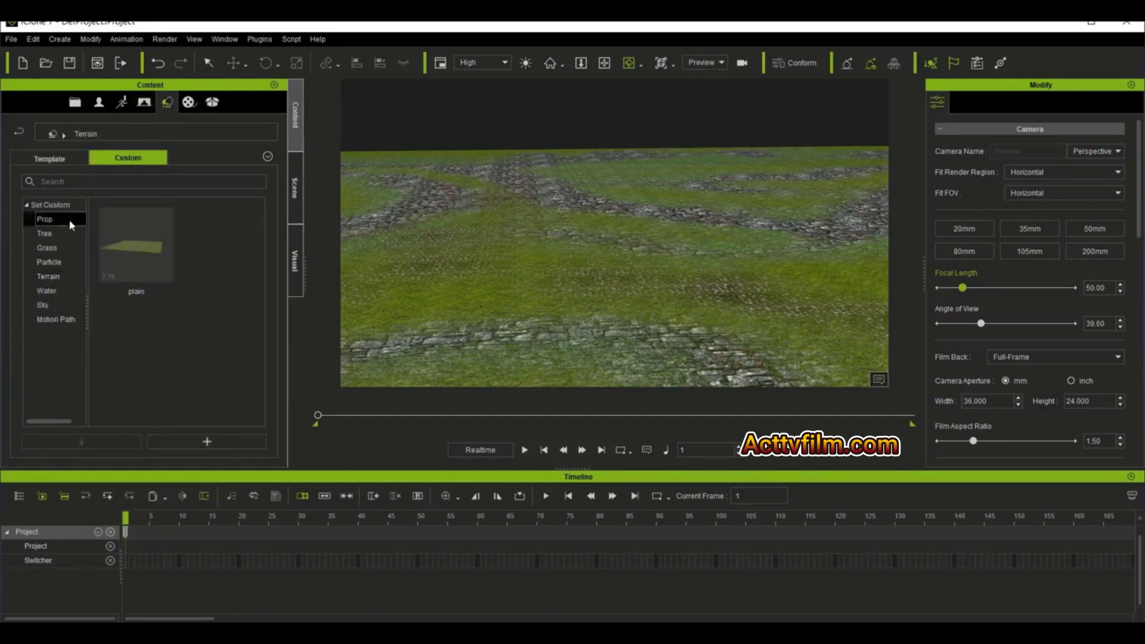
pyautogui.click(57, 161)
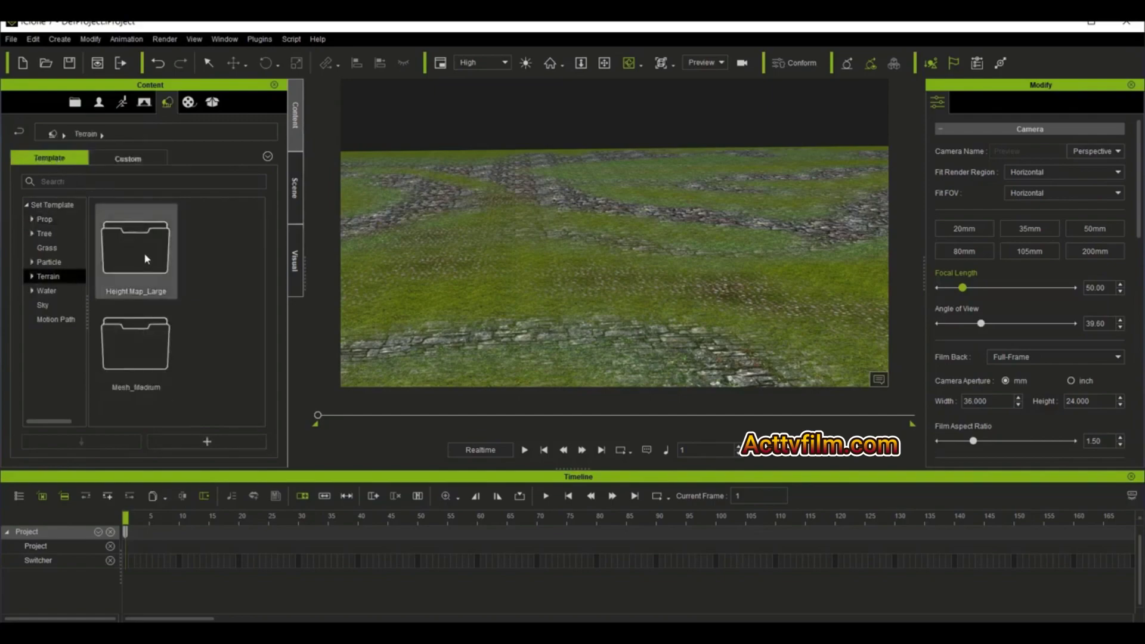
pyautogui.click(57, 219)
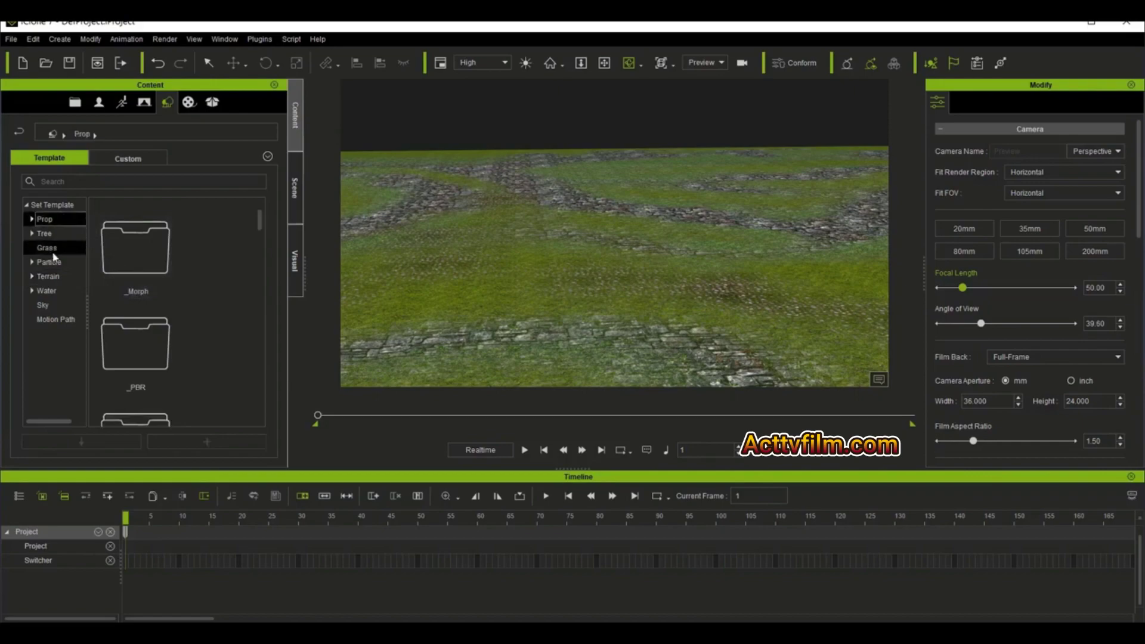
pyautogui.click(77, 205)
# - Scroll to CottageHouse and drop it with its palm trees onto the terrain
pyautogui.scroll(-5, 181, 288)
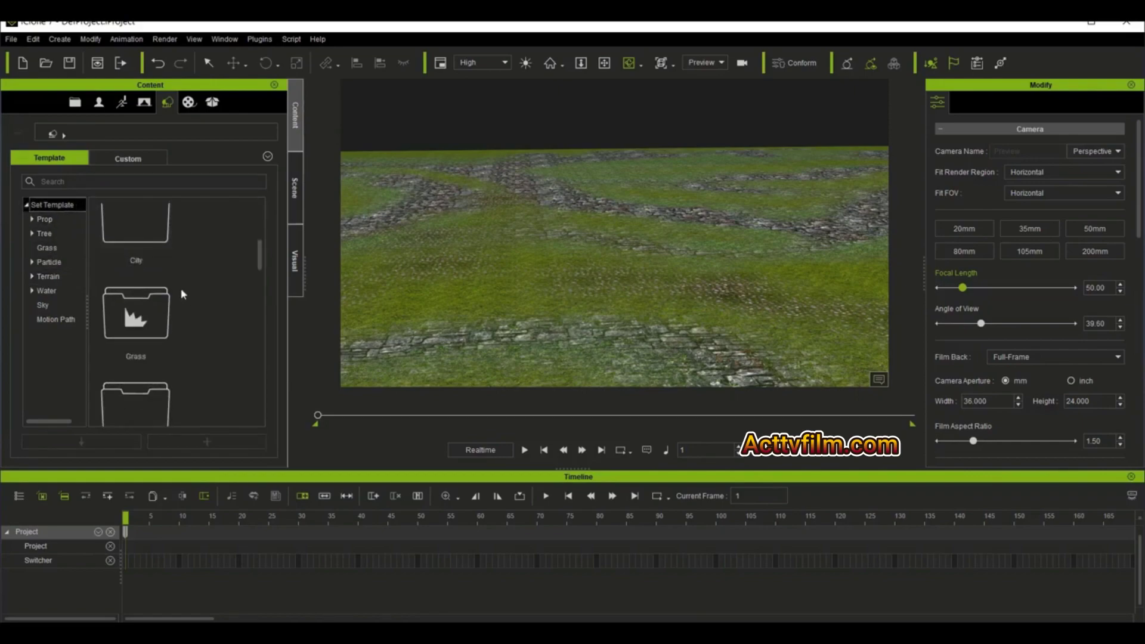
pyautogui.scroll(-3, 172, 289)
pyautogui.scroll(5, 149, 292)
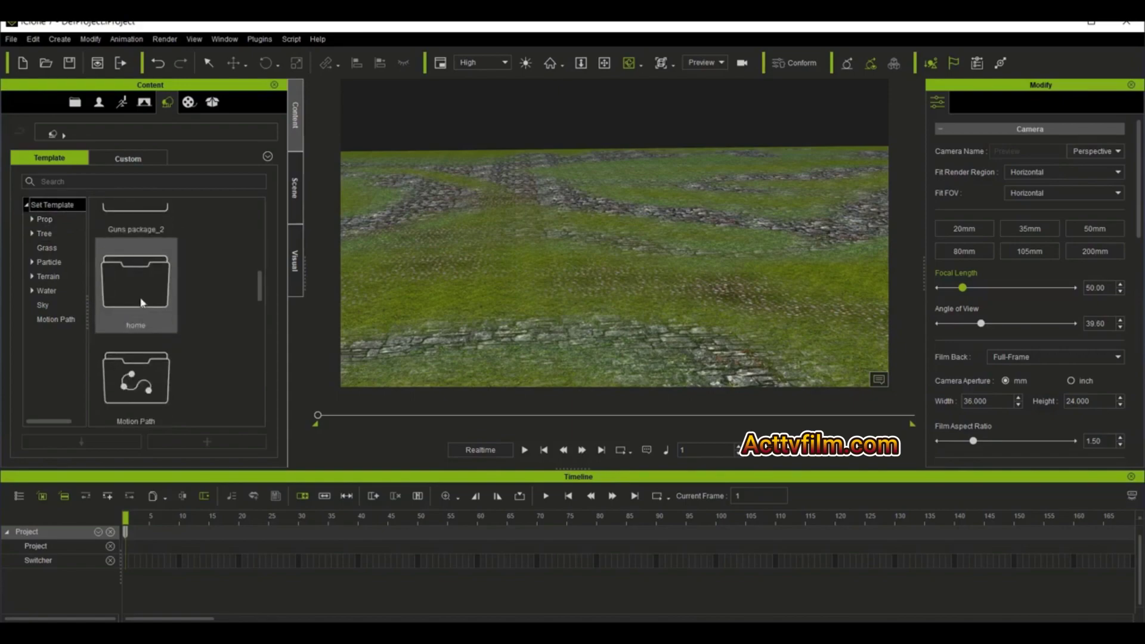
pyautogui.scroll(8, 161, 297)
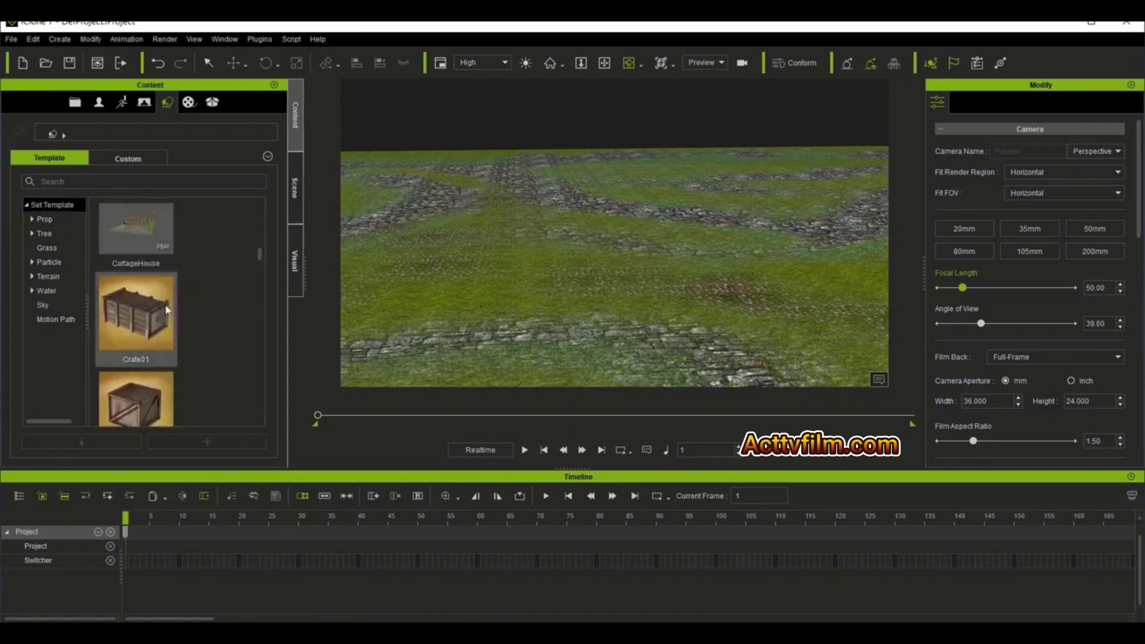
pyautogui.scroll(-3, 167, 309)
pyautogui.moveTo(145, 239); pyautogui.dragTo(569, 267)
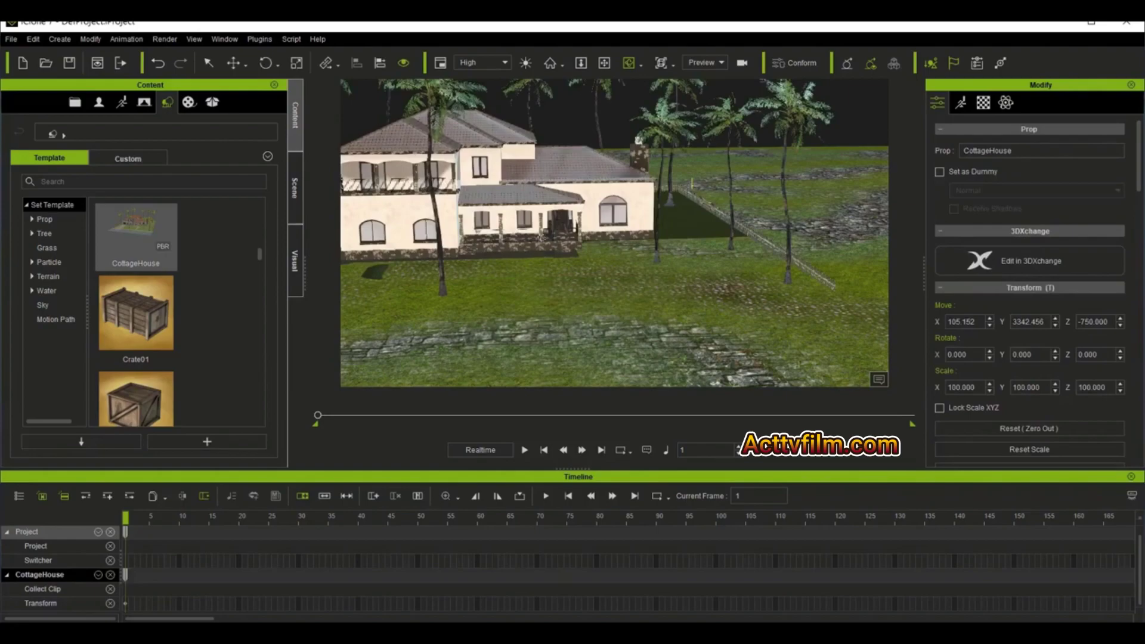
# - Lift the CottageHouse along Z from -725.039 to -723.009 and orbit to check it
pyautogui.click(604, 63)
pyautogui.moveTo(454, 228); pyautogui.dragTo(557, 227)
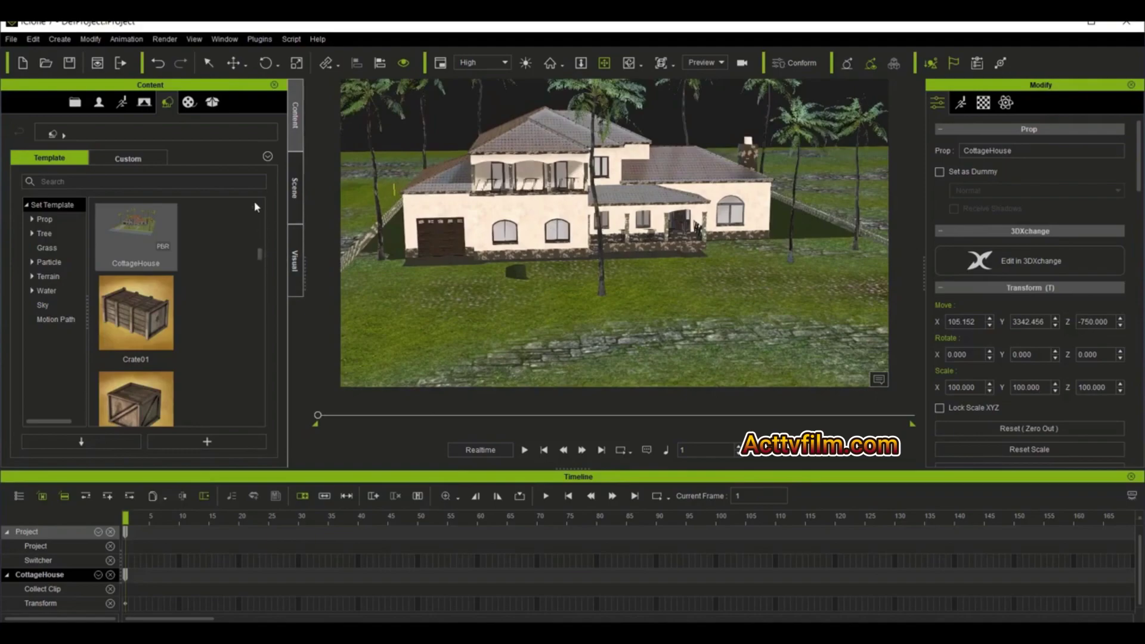
pyautogui.click(235, 63)
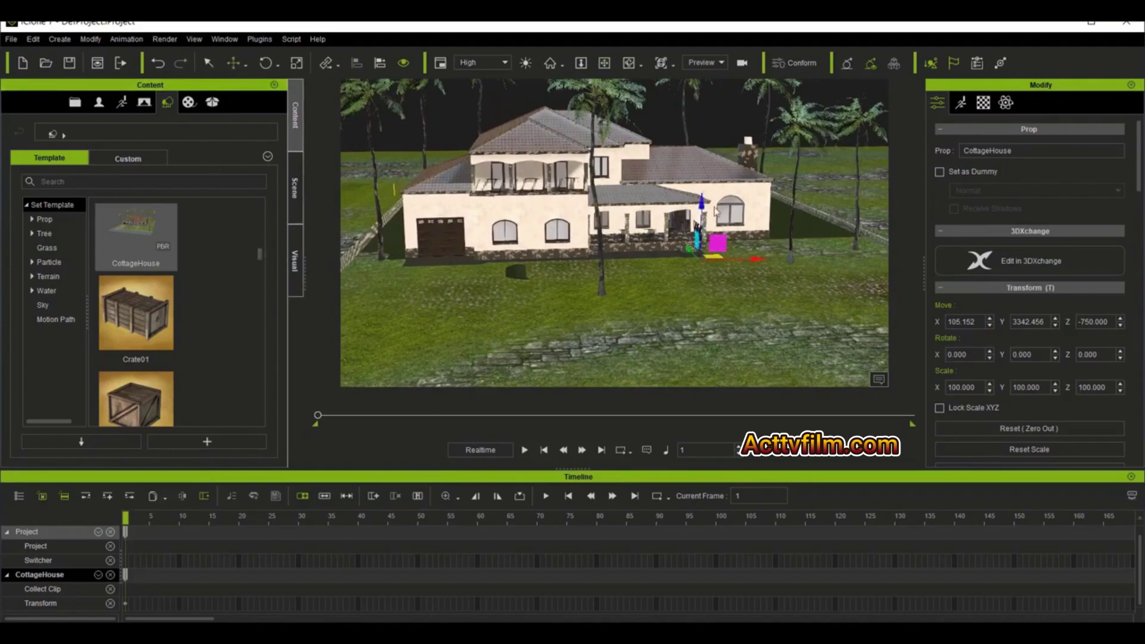
pyautogui.moveTo(702, 196); pyautogui.dragTo(701, 197)
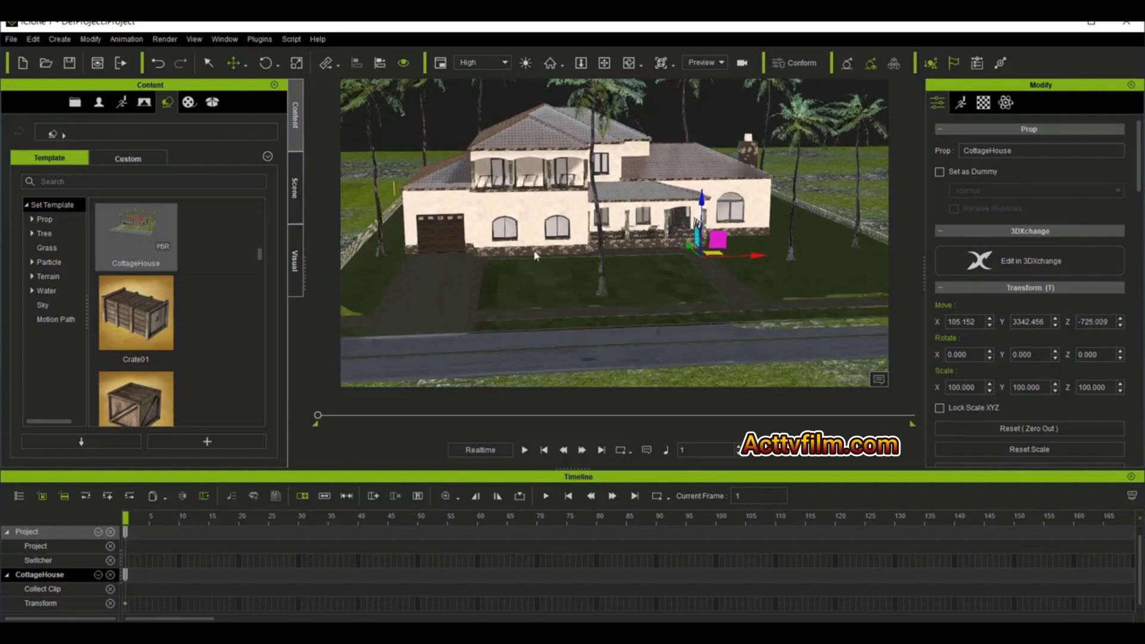
pyautogui.click(1120, 319)
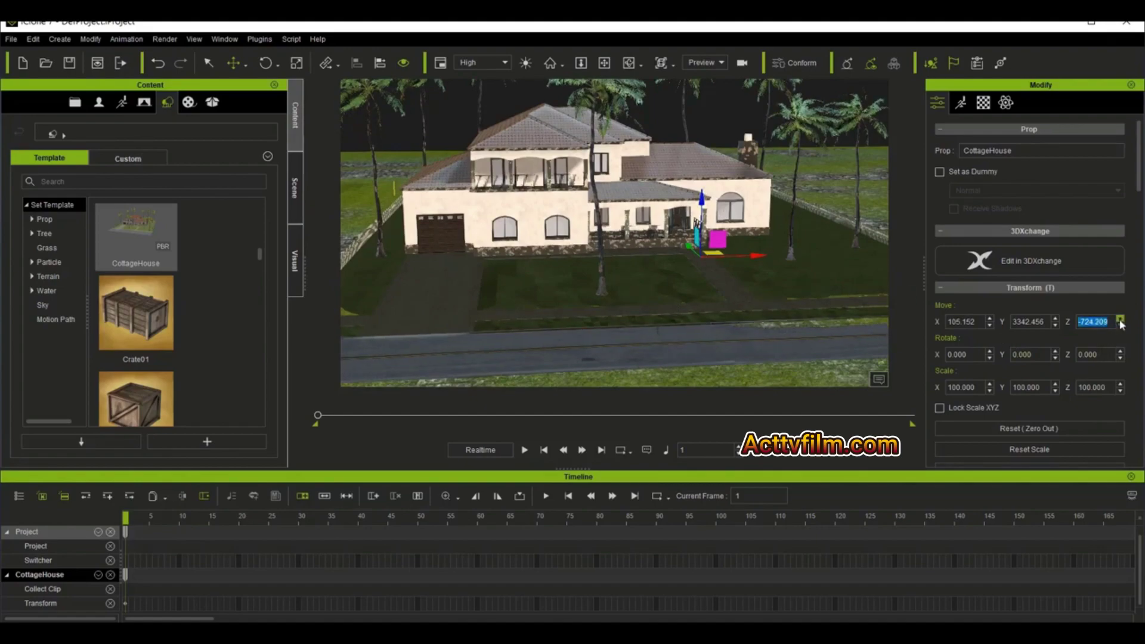
pyautogui.click(1120, 320)
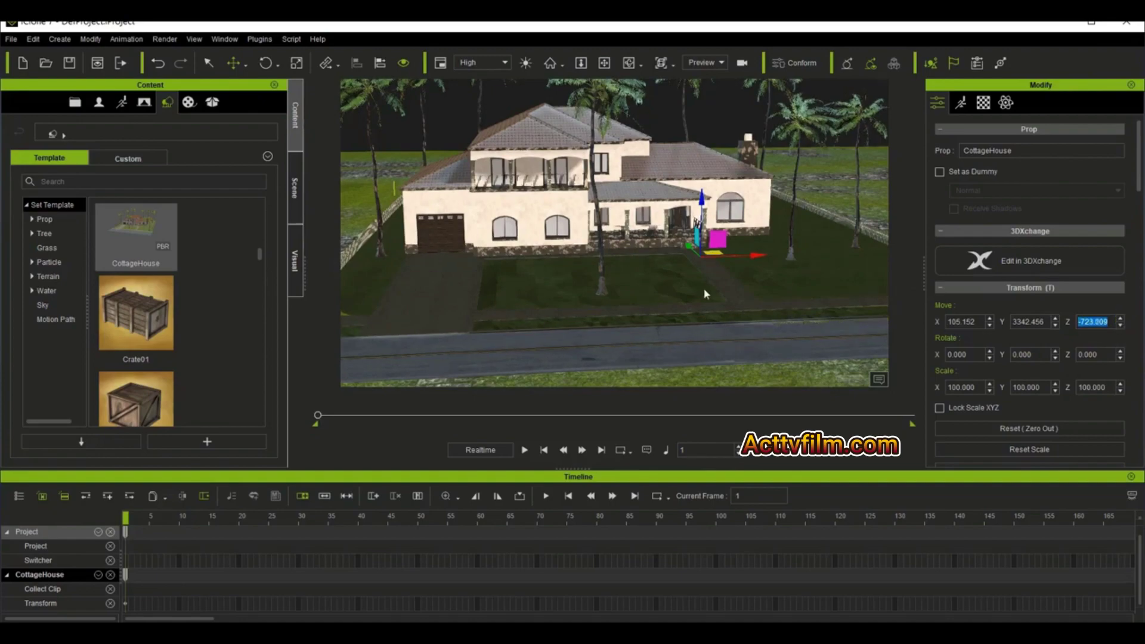
pyautogui.click(629, 64)
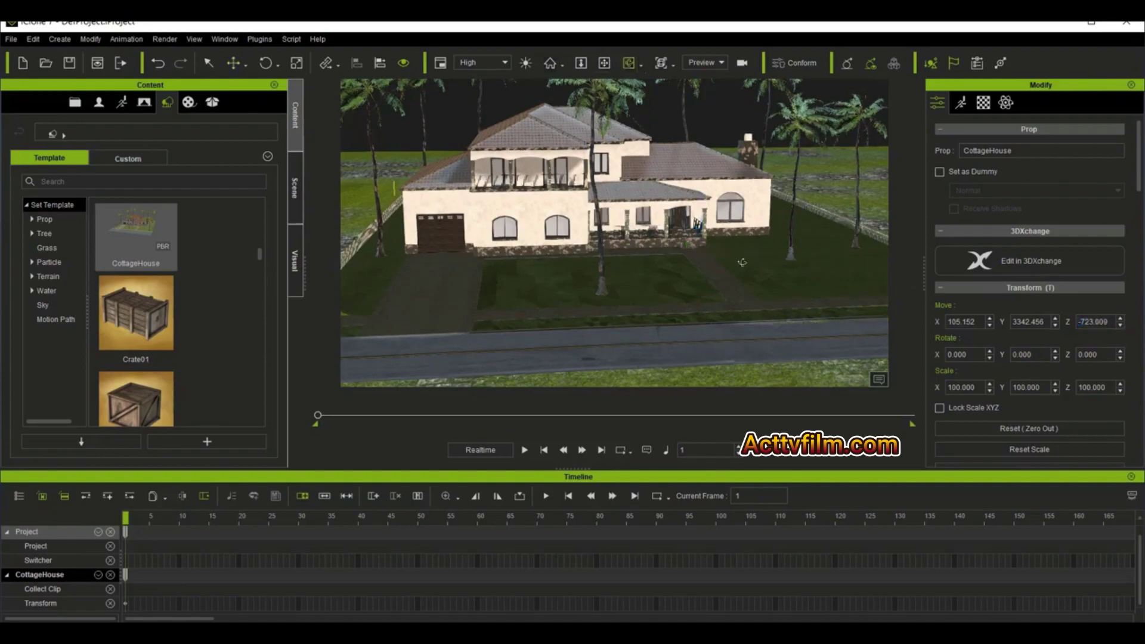
pyautogui.moveTo(742, 263); pyautogui.dragTo(748, 300)
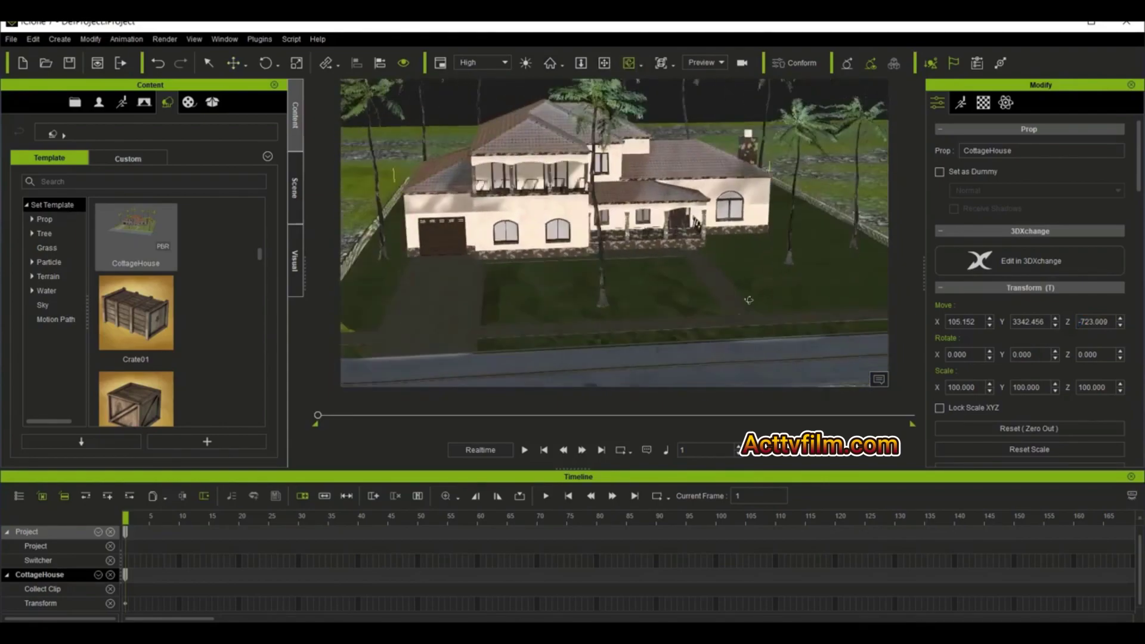
# - Zoom out, level the road view, and place a StreetLite lamp at the yard's front-left corner
pyautogui.scroll(-5, 603, 286)
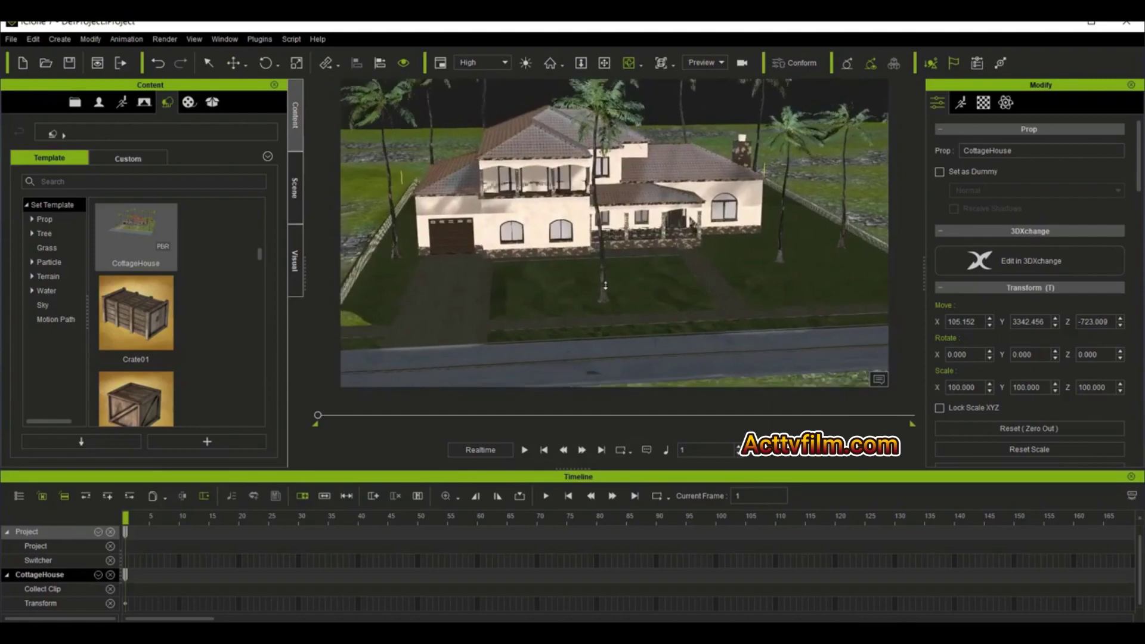
pyautogui.moveTo(601, 285); pyautogui.dragTo(599, 283)
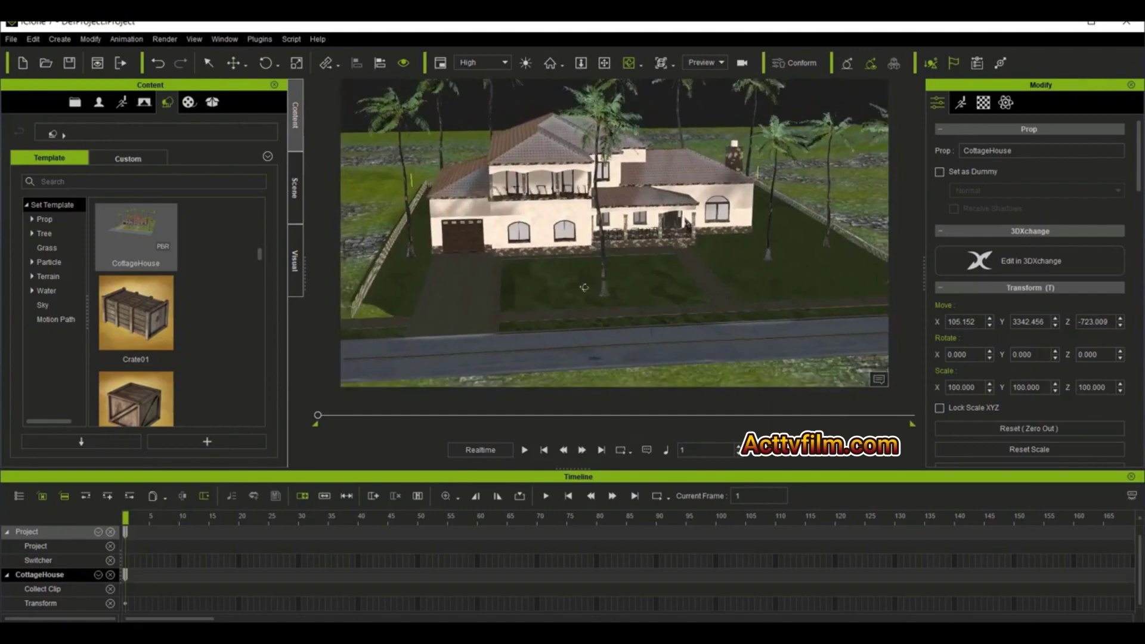
pyautogui.scroll(-3, 584, 286)
pyautogui.scroll(-3, 616, 102)
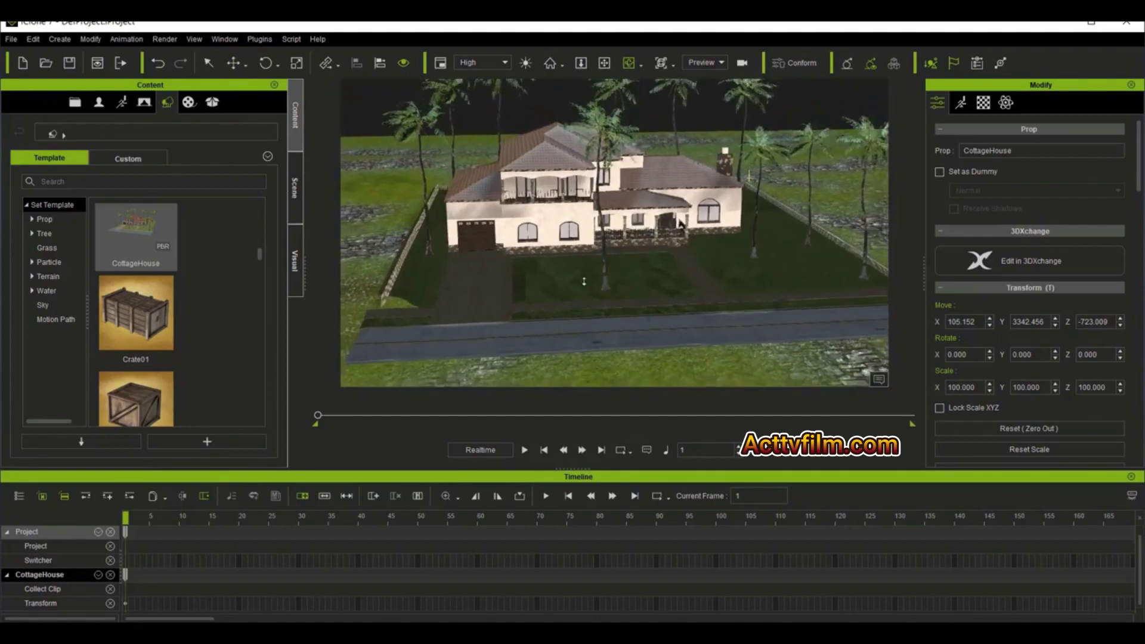
pyautogui.moveTo(746, 262); pyautogui.dragTo(703, 303)
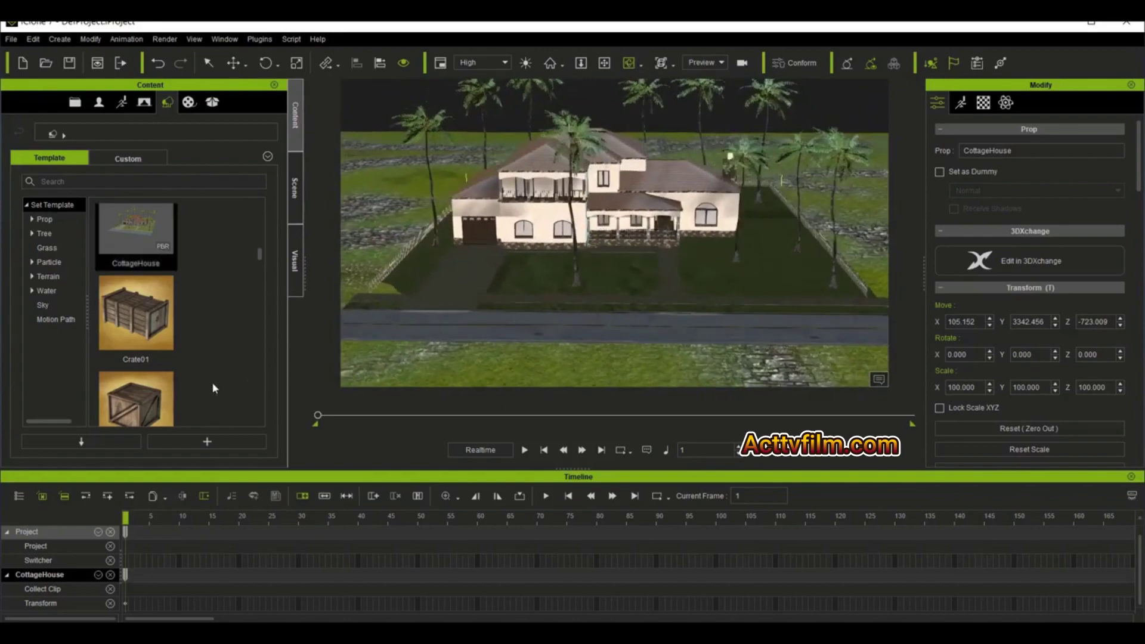
pyautogui.scroll(-3, 212, 372)
pyautogui.scroll(-5, 223, 355)
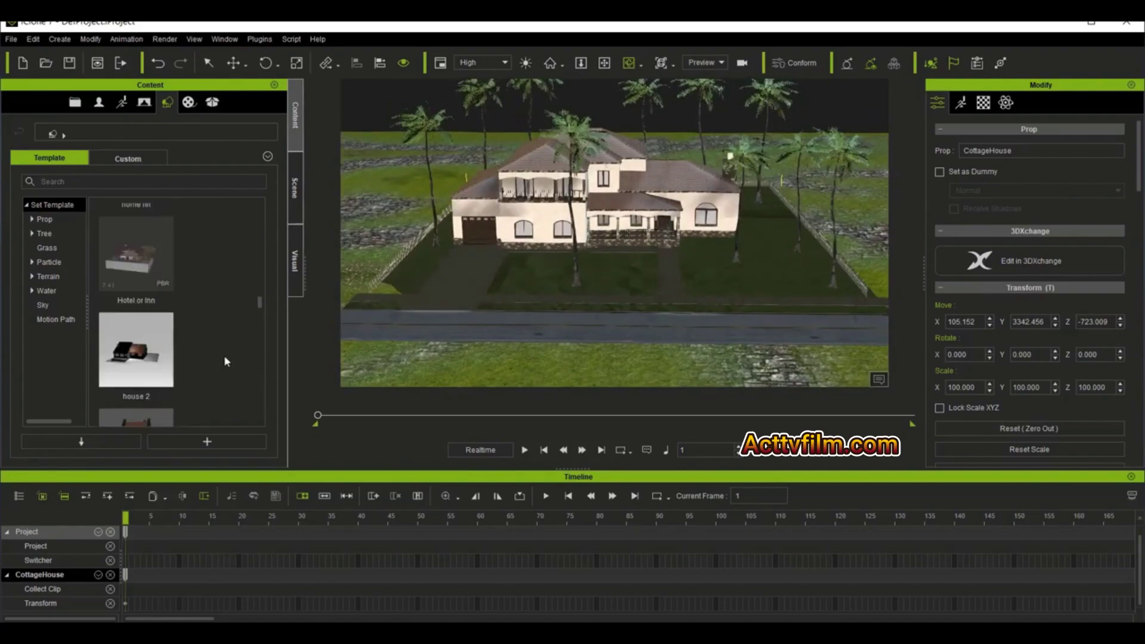
pyautogui.scroll(-2, 225, 356)
pyautogui.scroll(2, 225, 357)
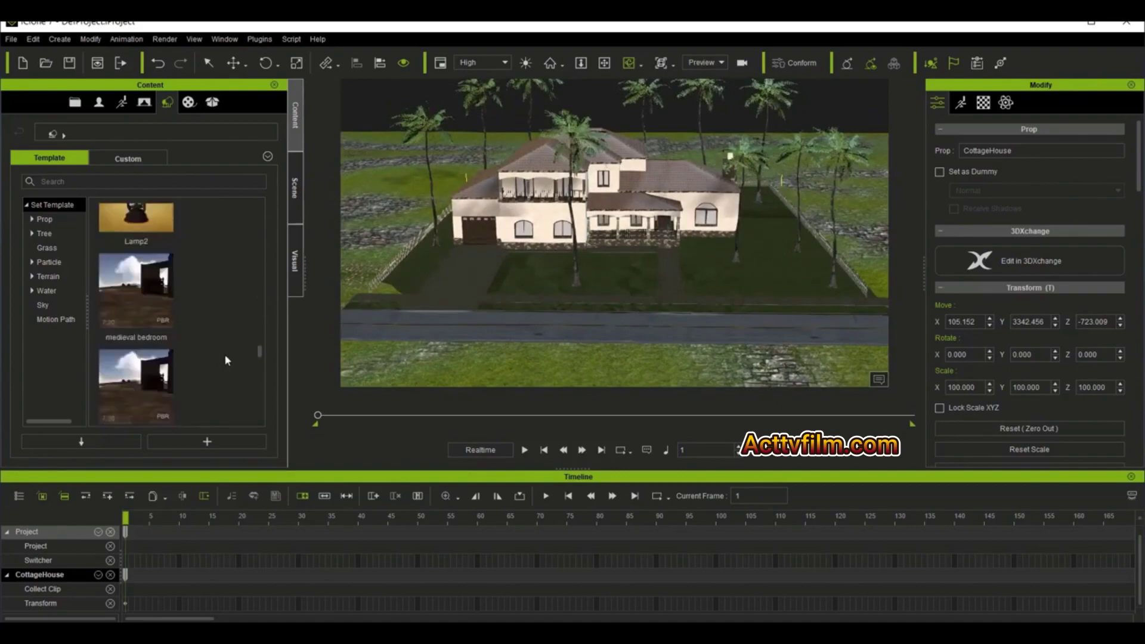
pyautogui.moveTo(145, 334); pyautogui.dragTo(358, 310)
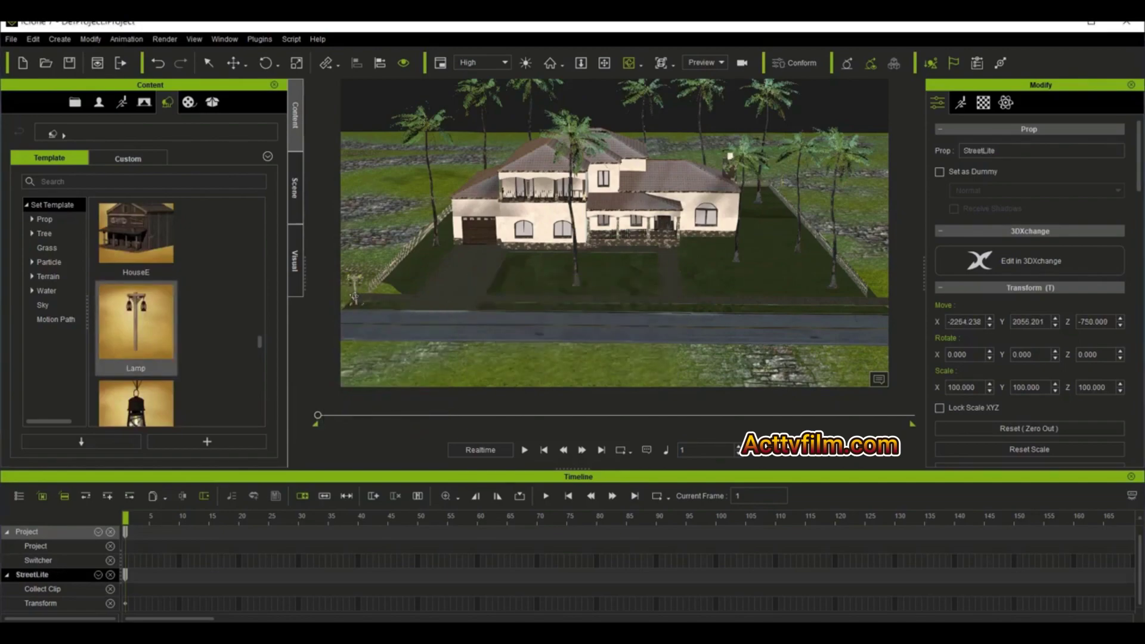
pyautogui.press('f')
pyautogui.scroll(-4, 487, 255)
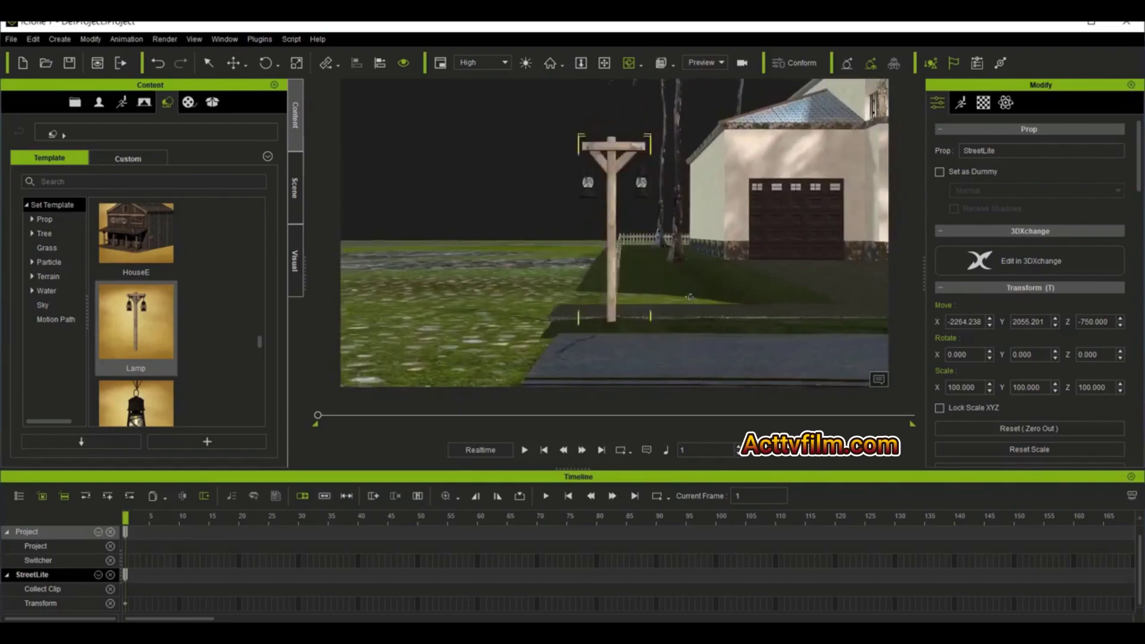
pyautogui.moveTo(487, 255); pyautogui.dragTo(688, 397)
pyautogui.moveTo(687, 396); pyautogui.dragTo(724, 290, button='right')
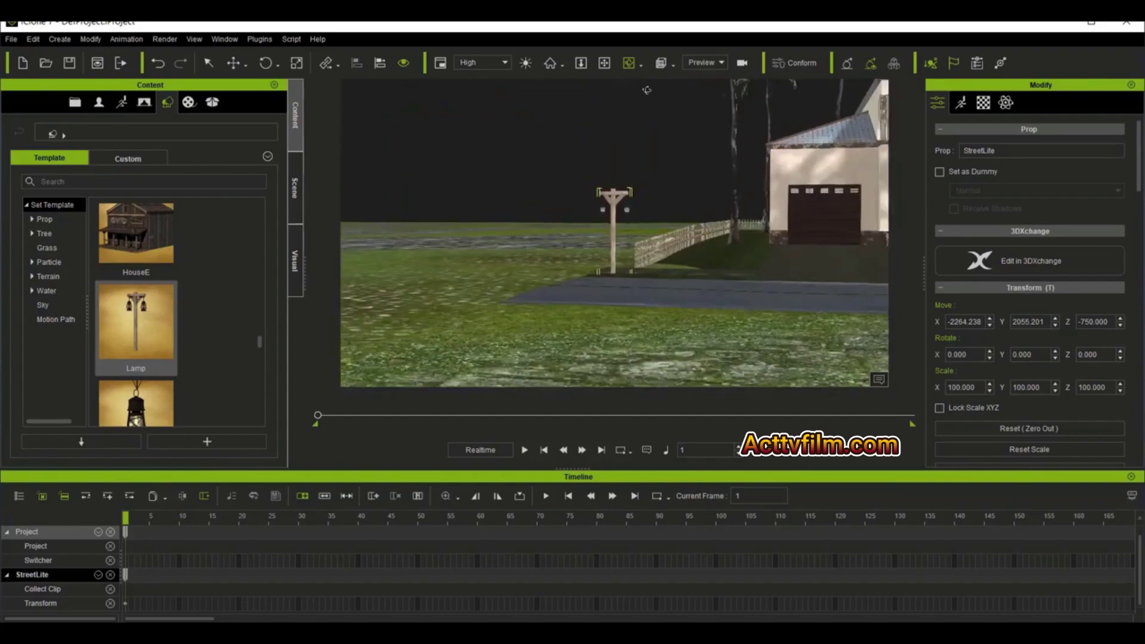
pyautogui.click(606, 65)
pyautogui.moveTo(707, 367); pyautogui.dragTo(576, 389)
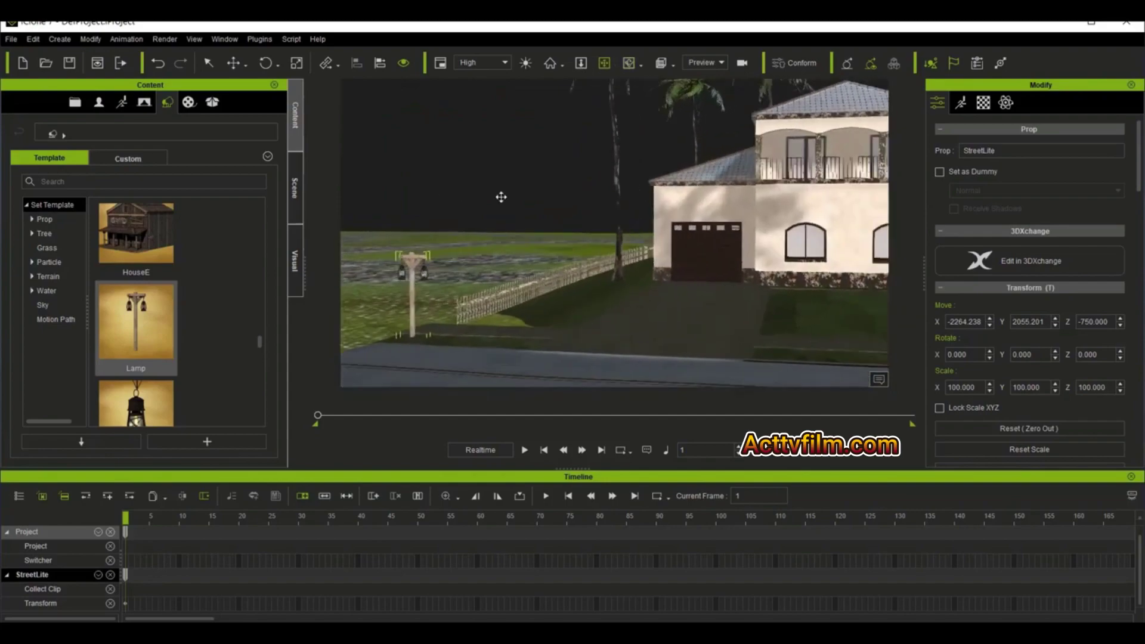
pyautogui.click(633, 62)
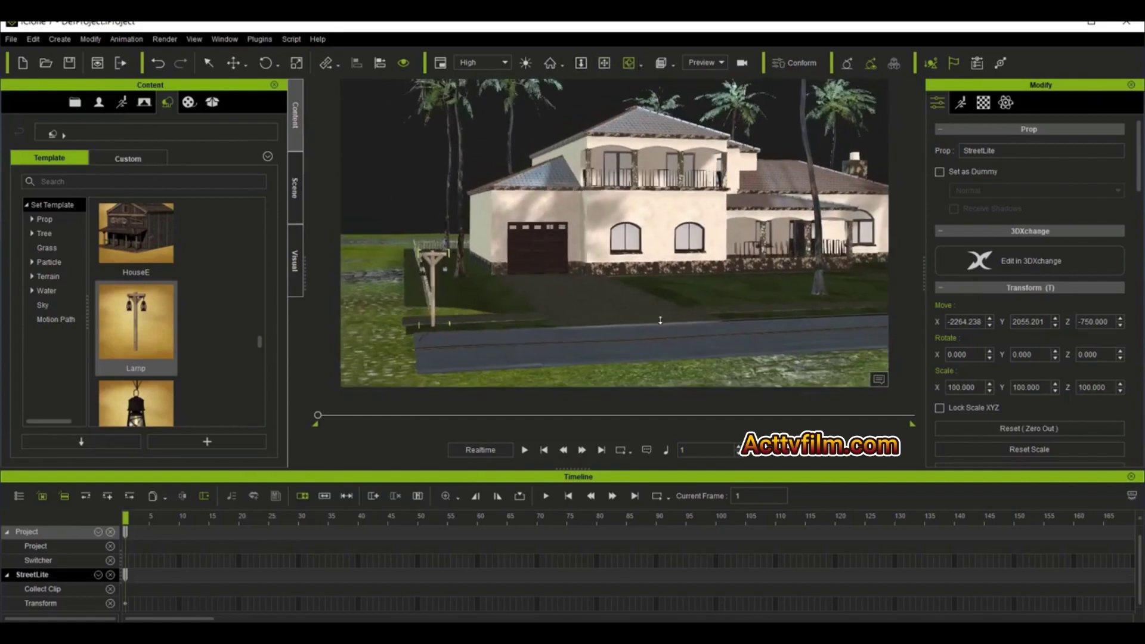
pyautogui.click(605, 64)
pyautogui.moveTo(543, 391); pyautogui.dragTo(515, 383)
pyautogui.scroll(-5, 514, 382)
pyautogui.moveTo(735, 305); pyautogui.dragTo(680, 335)
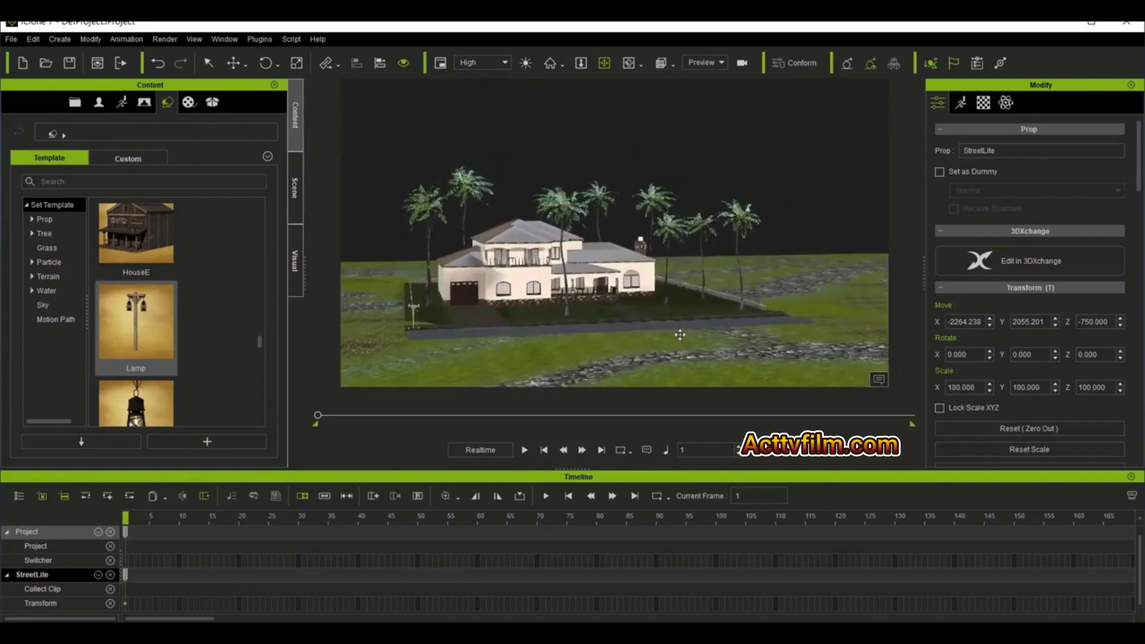
pyautogui.moveTo(680, 335); pyautogui.dragTo(676, 270, button='right')
pyautogui.click(630, 64)
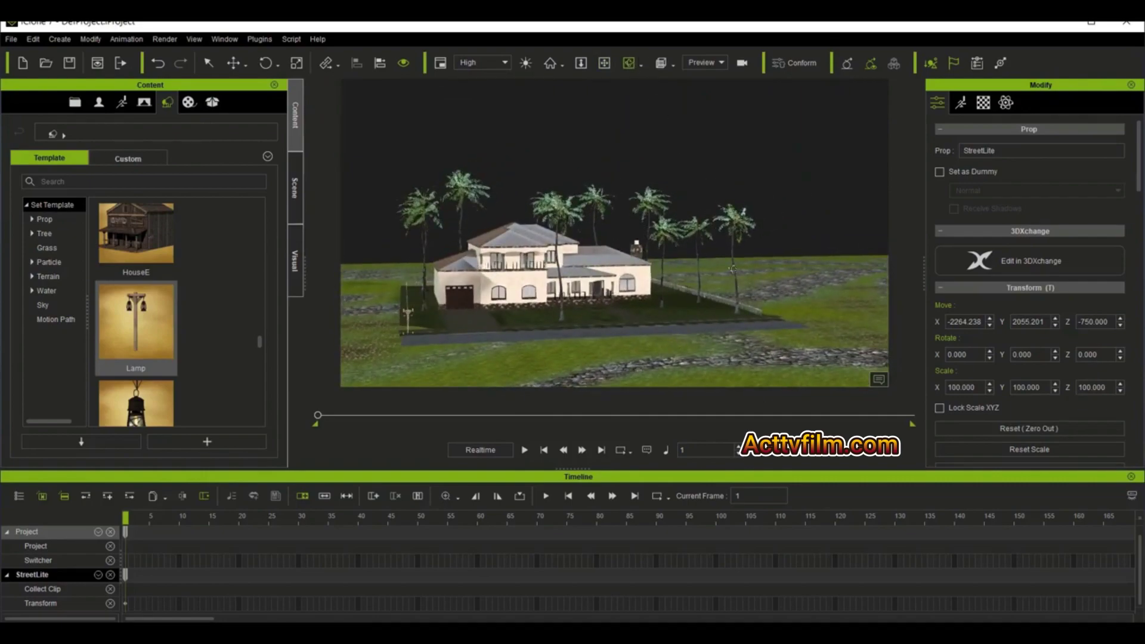
pyautogui.moveTo(739, 337); pyautogui.dragTo(676, 372)
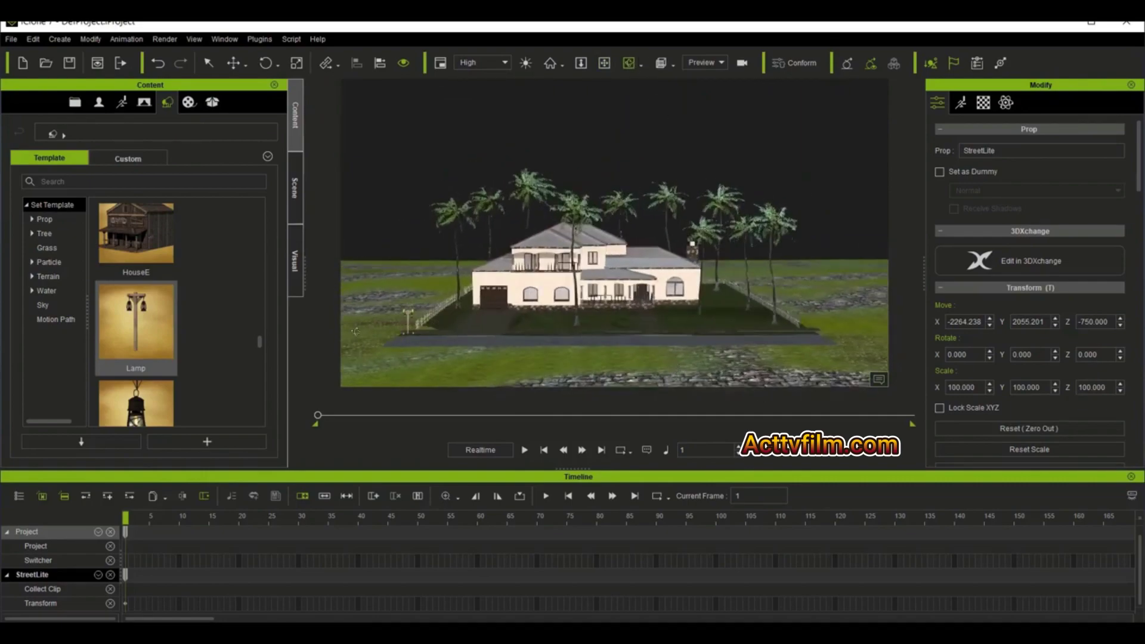
pyautogui.scroll(-5, 199, 353)
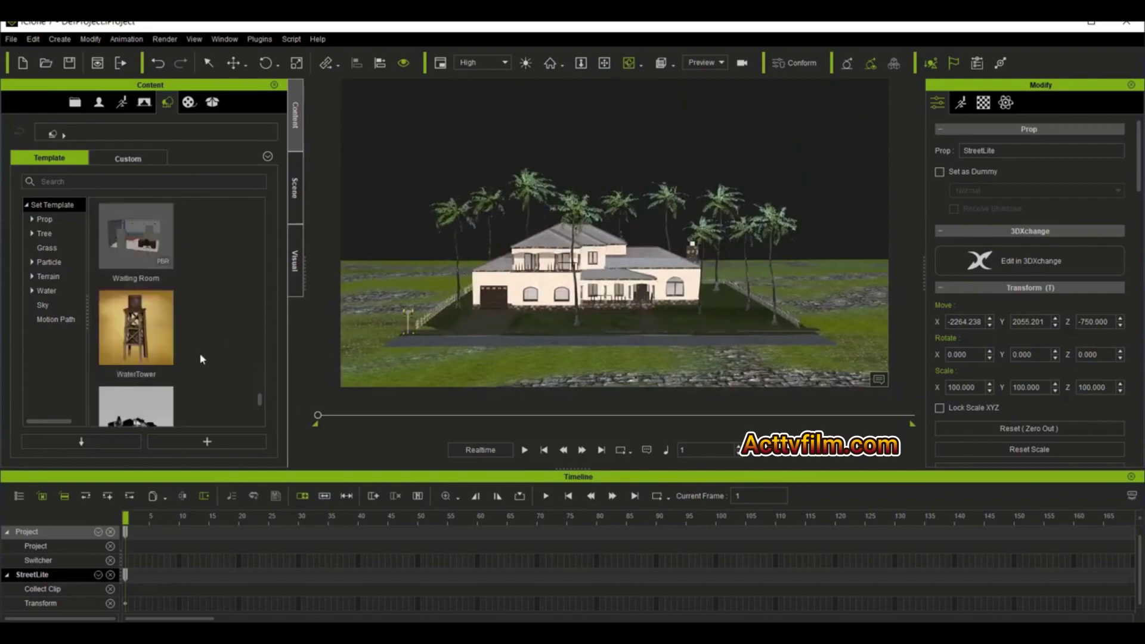
pyautogui.scroll(-3, 200, 356)
pyautogui.scroll(3, 201, 357)
pyautogui.moveTo(156, 331); pyautogui.dragTo(413, 315)
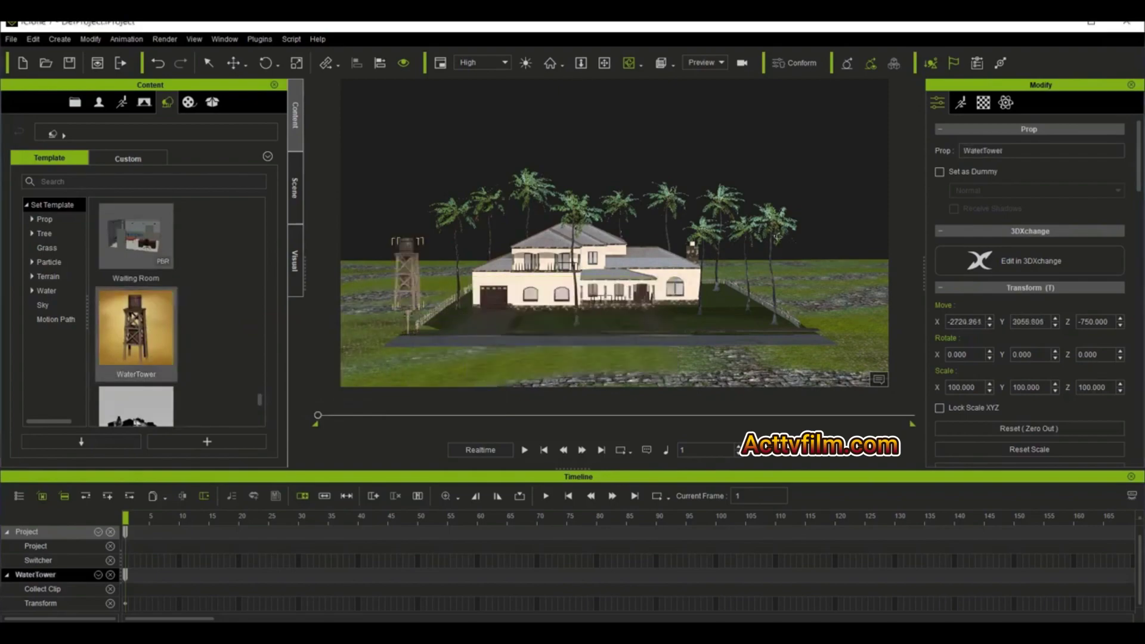
# - Place the WoodFenceC fence prop beside the cottage's right side at Z -750.000
pyautogui.scroll(-5, 202, 356)
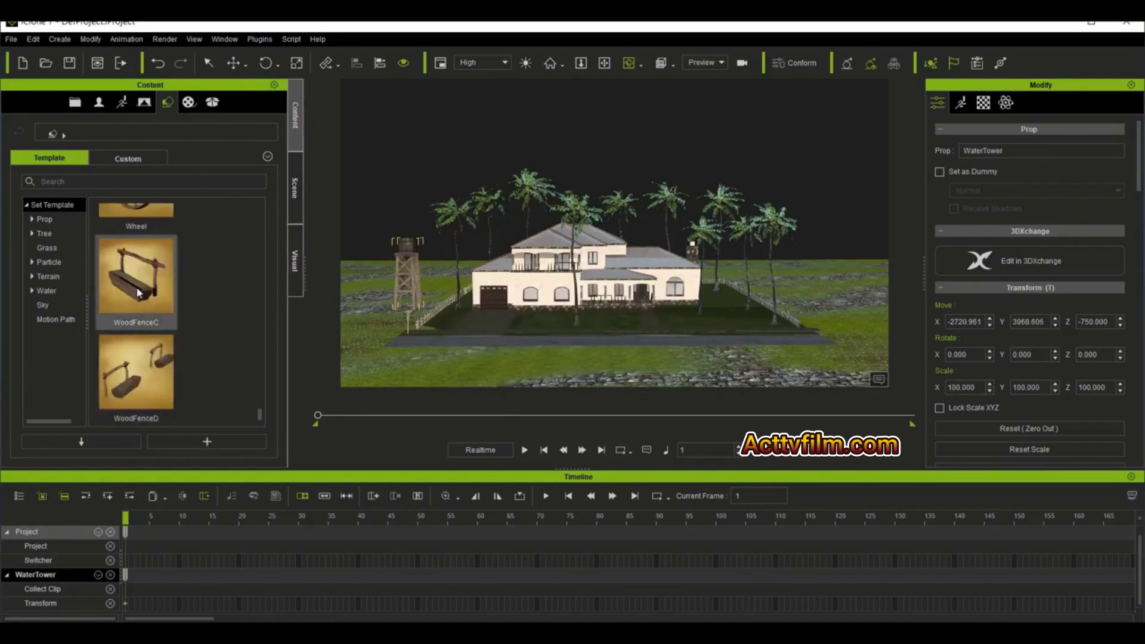
pyautogui.moveTo(138, 293); pyautogui.dragTo(823, 308)
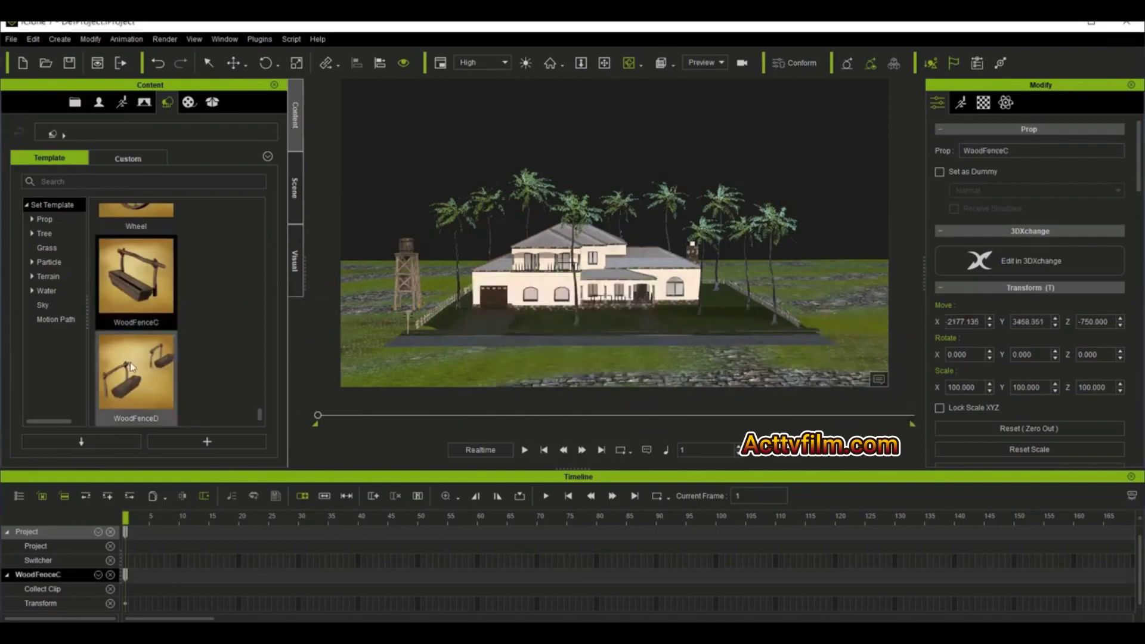
pyautogui.scroll(5, 236, 353)
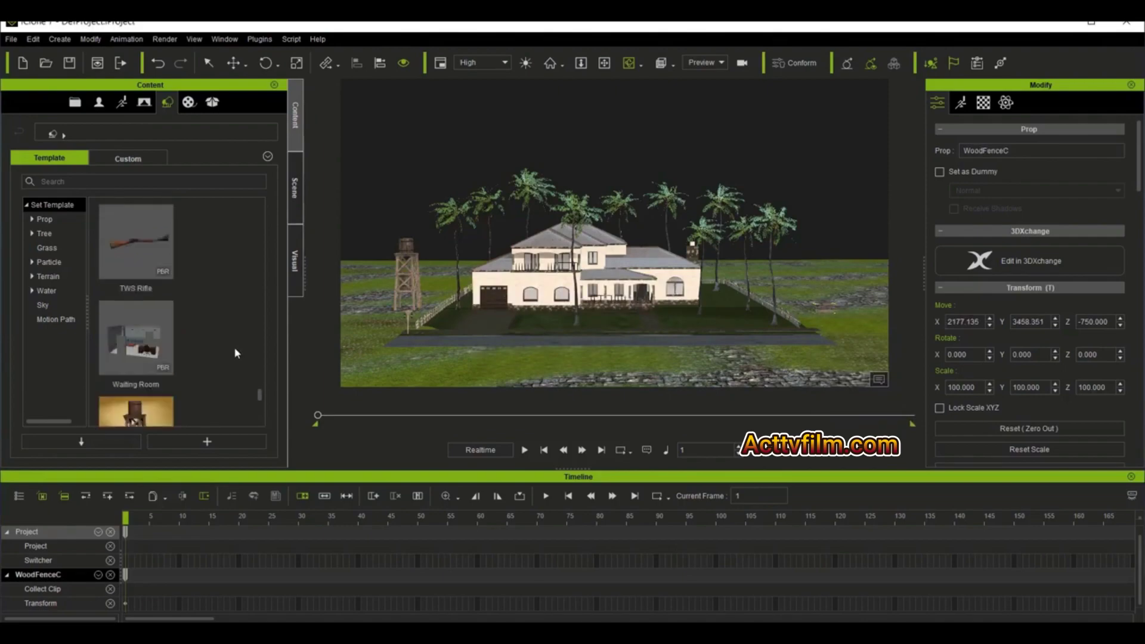
pyautogui.scroll(4, 235, 352)
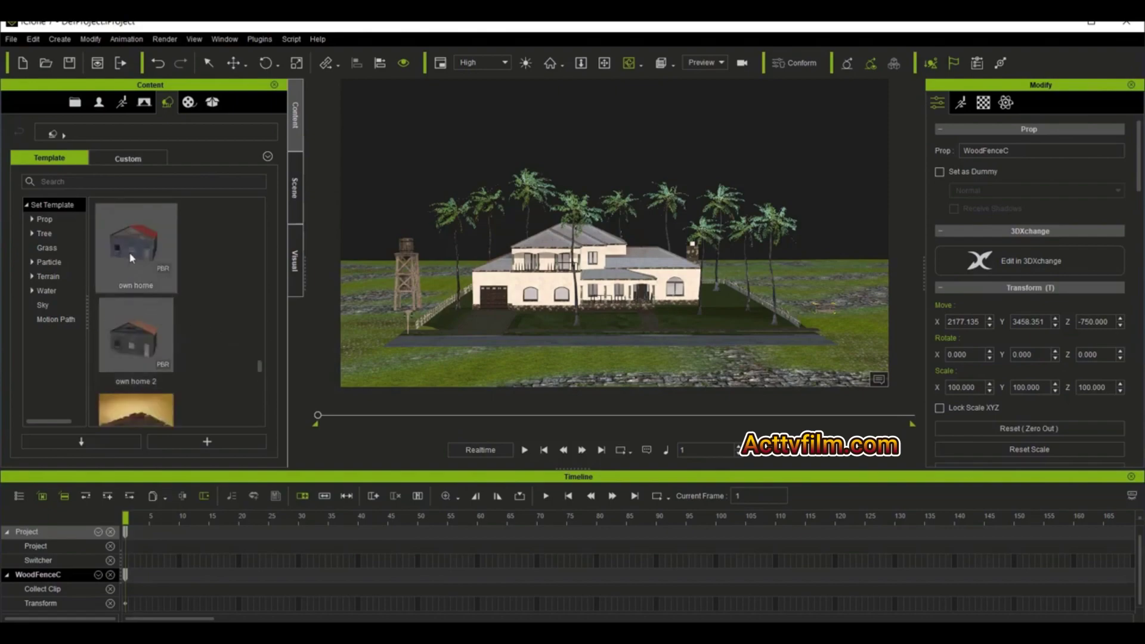
# - Place two own home and two own home 2 houses around the villa
pyautogui.moveTo(131, 257); pyautogui.dragTo(372, 299)
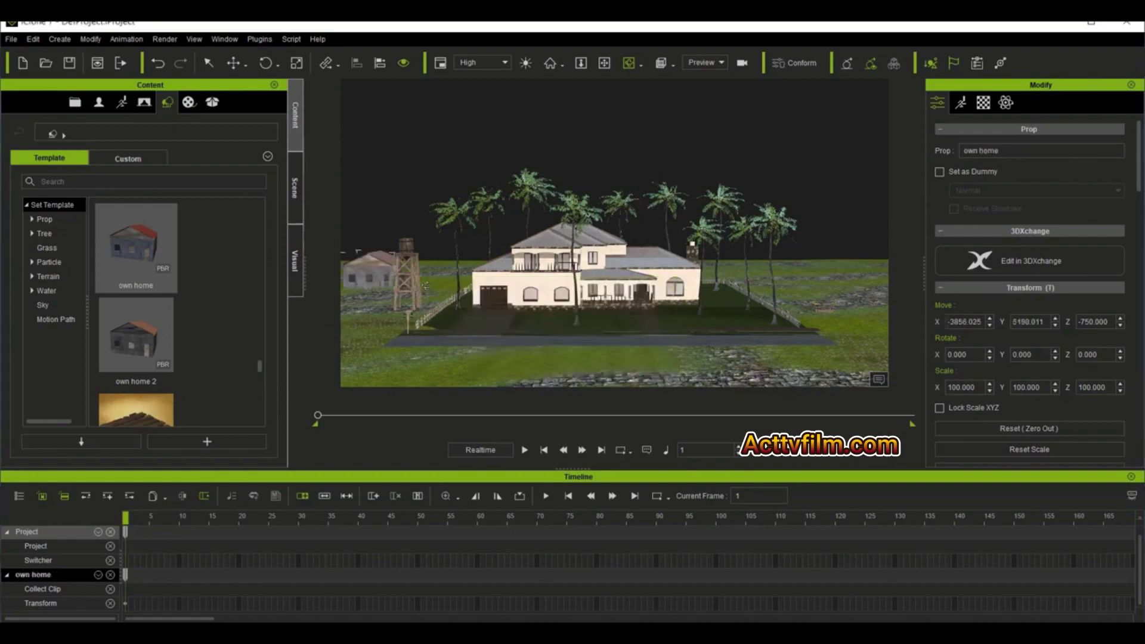
pyautogui.moveTo(130, 324); pyautogui.dragTo(790, 287)
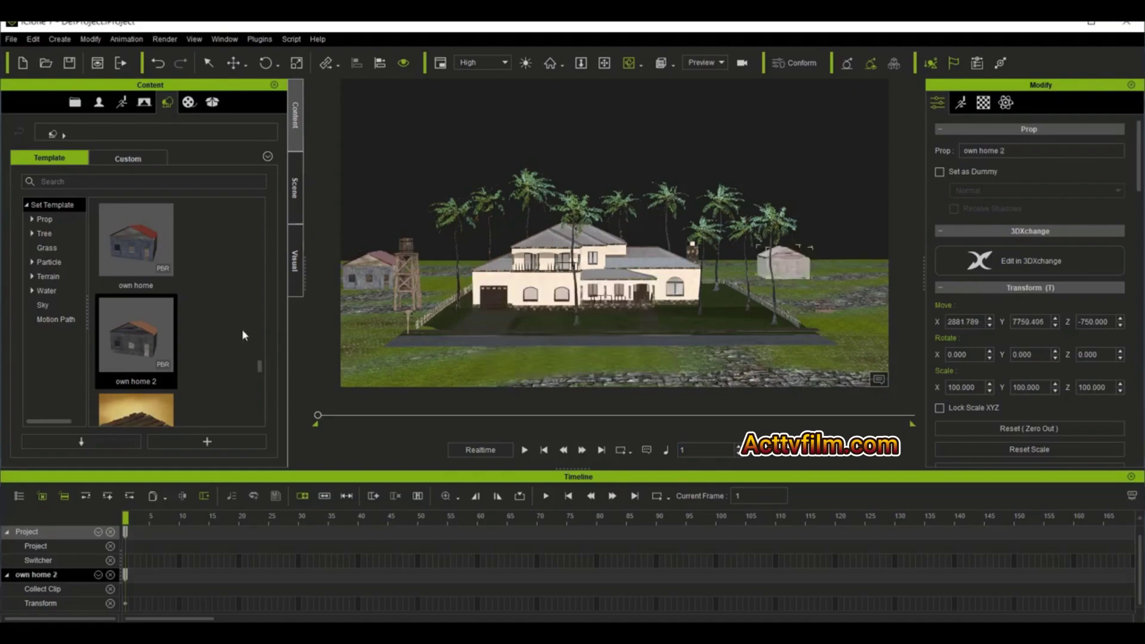
pyautogui.moveTo(153, 255); pyautogui.dragTo(364, 332)
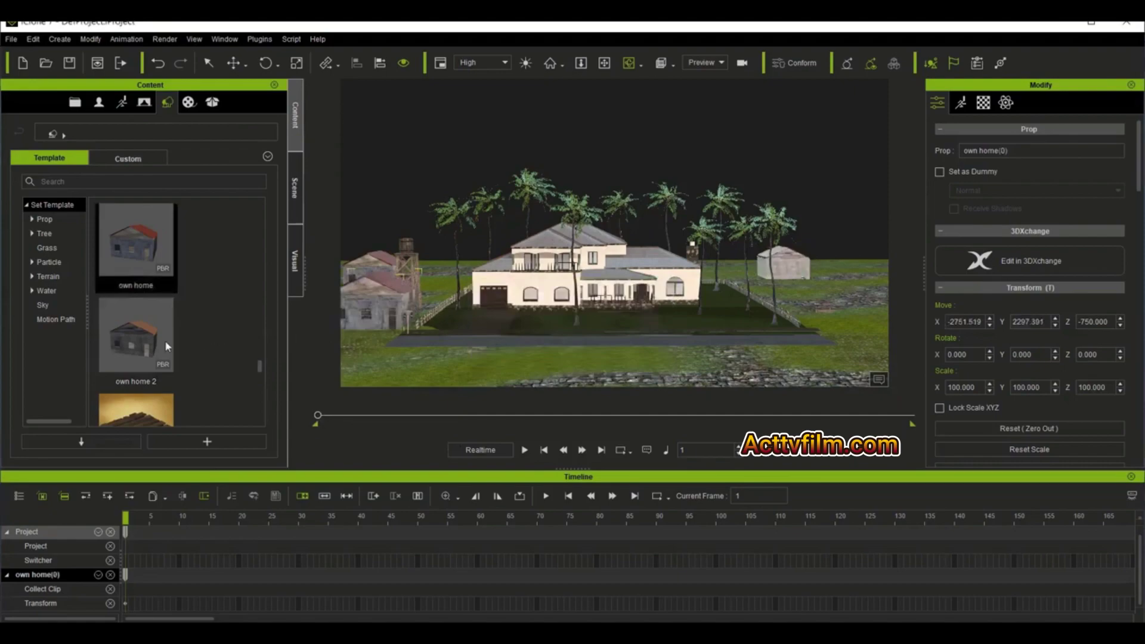
pyautogui.moveTo(164, 340); pyautogui.dragTo(473, 272)
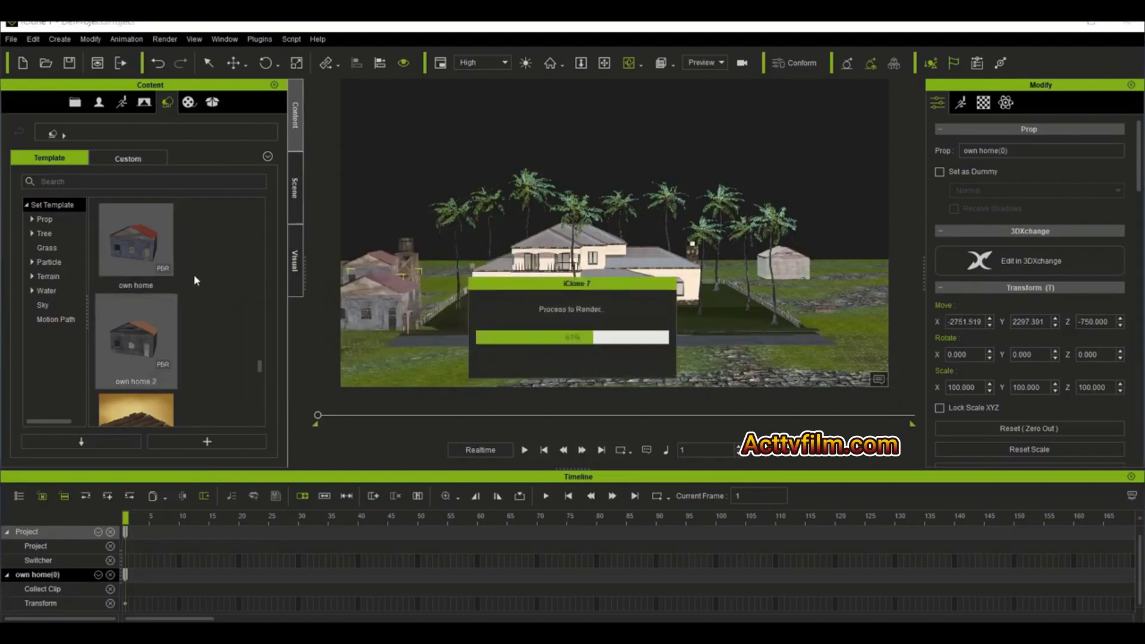
# - Add the HouseE building on the right, then drag in the house_rich_fc_b houses
pyautogui.scroll(3, 194, 274)
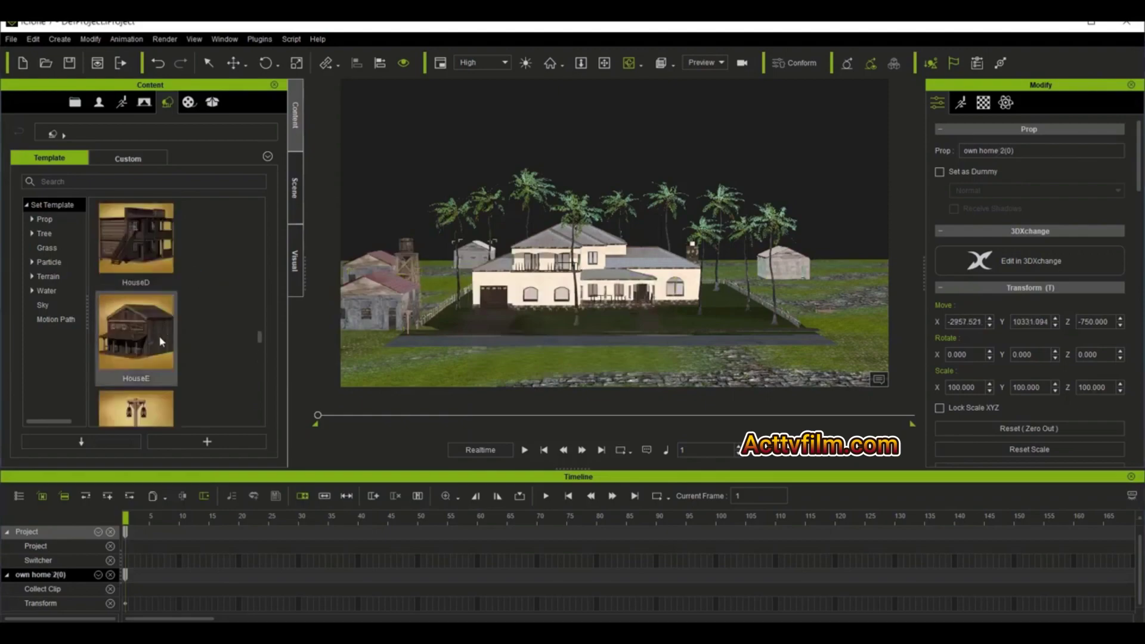
pyautogui.moveTo(161, 342); pyautogui.dragTo(852, 333)
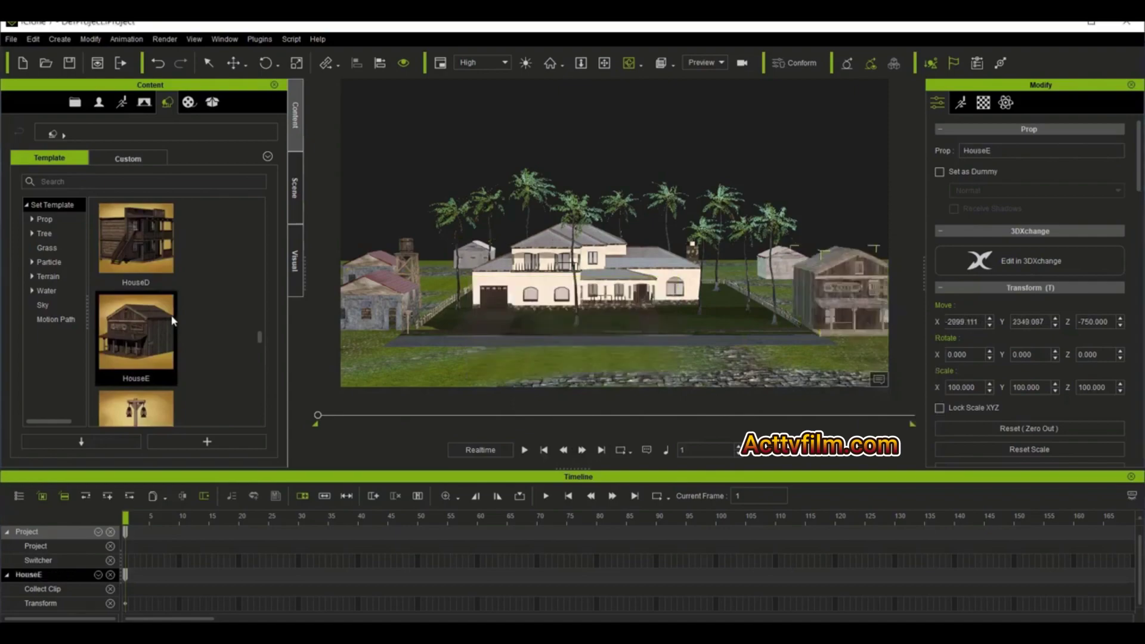
pyautogui.scroll(3, 171, 316)
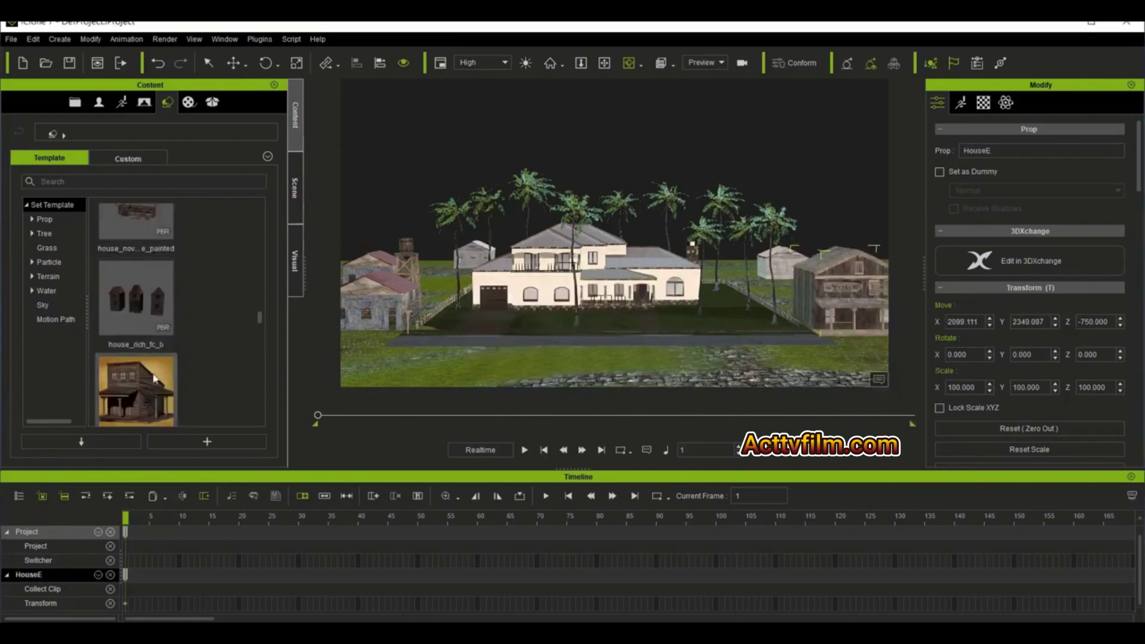
pyautogui.moveTo(155, 328); pyautogui.dragTo(718, 286)
# - Drop house_rich_fc_b behind the villa and lower it into the ground along Z
pyautogui.moveTo(718, 278); pyautogui.dragTo(717, 278)
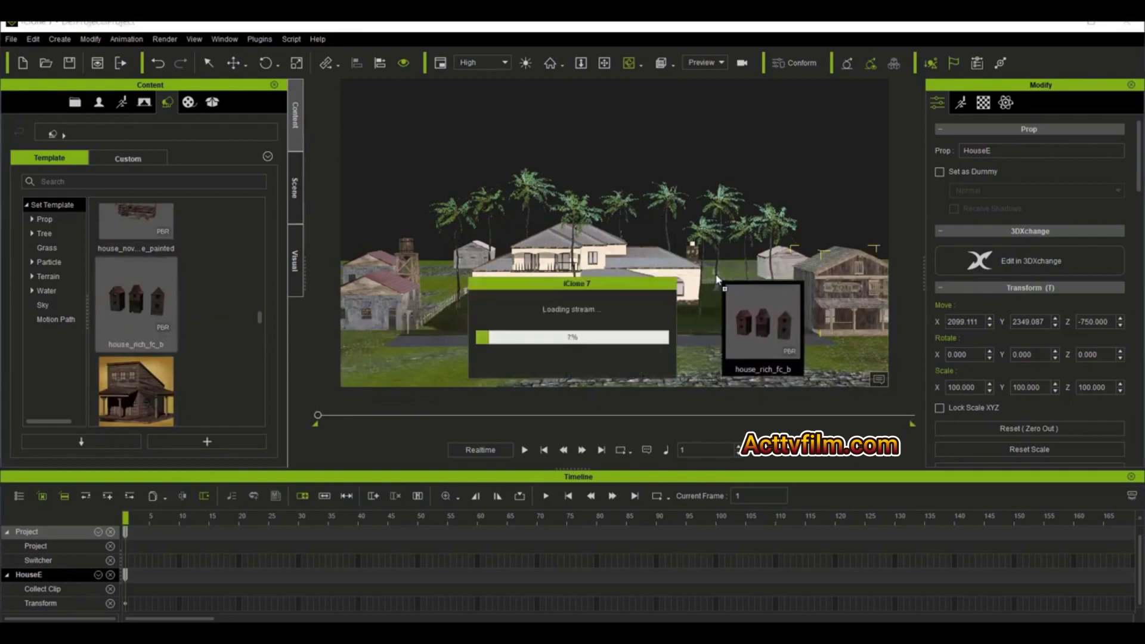
pyautogui.click(233, 62)
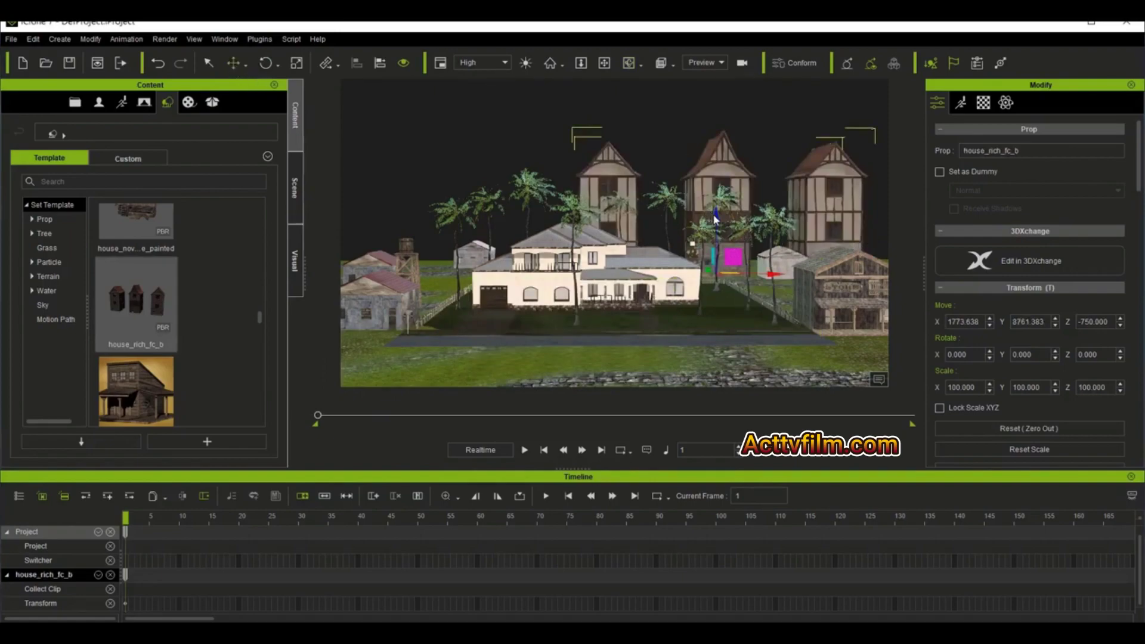
pyautogui.moveTo(716, 219); pyautogui.dragTo(716, 277)
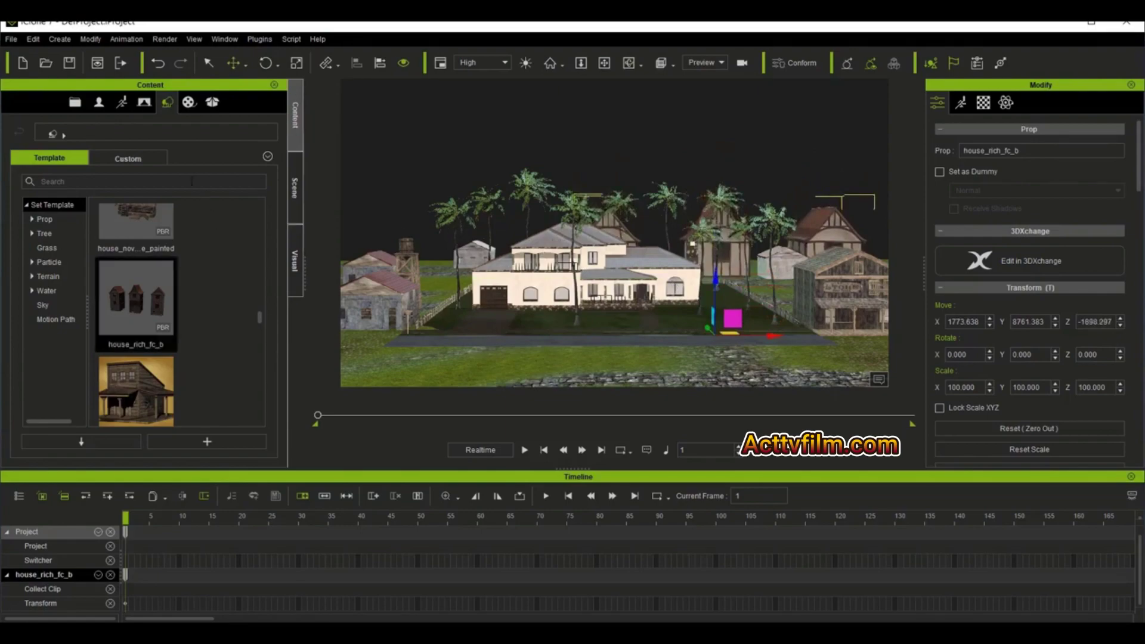
# - Place a home lo house at the back left of the village
pyautogui.scroll(3, 160, 331)
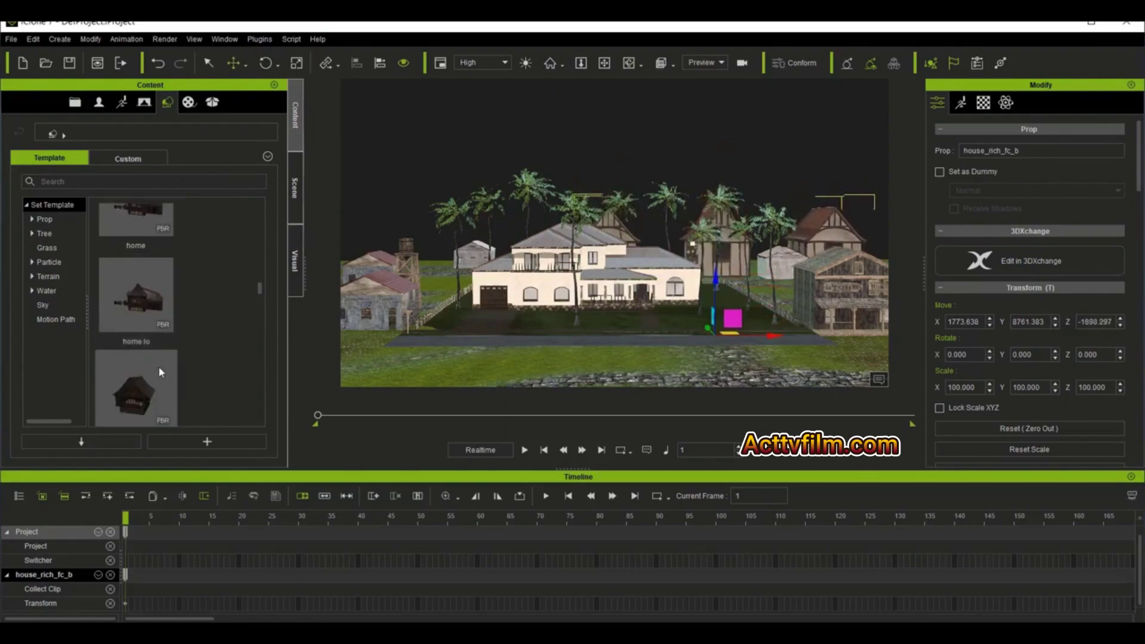
pyautogui.moveTo(152, 317); pyautogui.dragTo(438, 277)
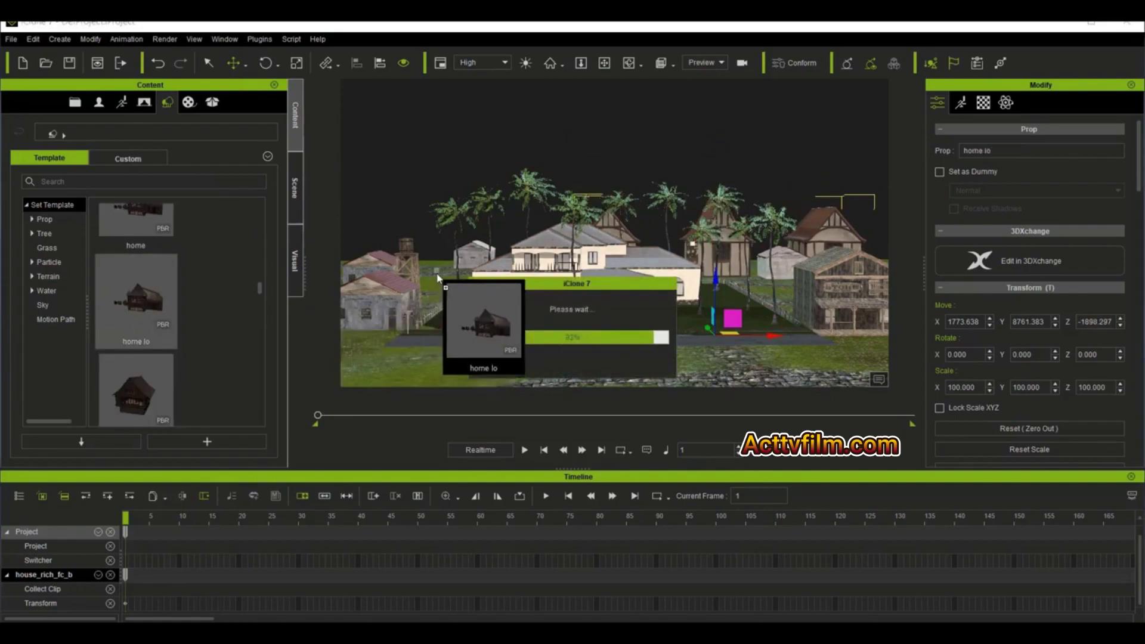
pyautogui.scroll(-5, 719, 317)
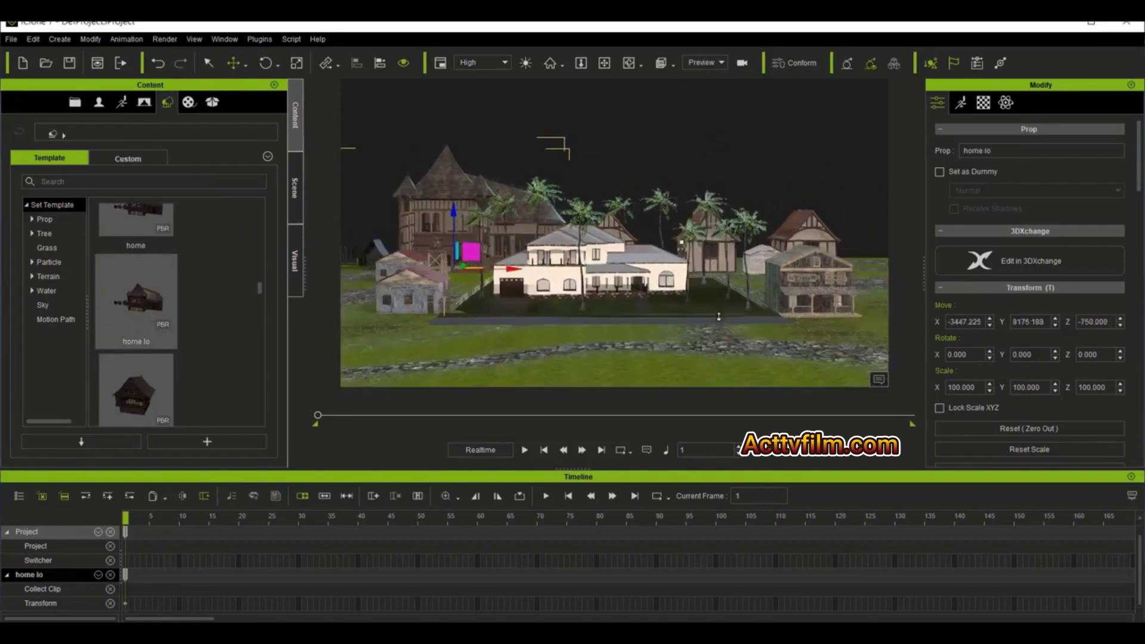
pyautogui.scroll(-2, 720, 315)
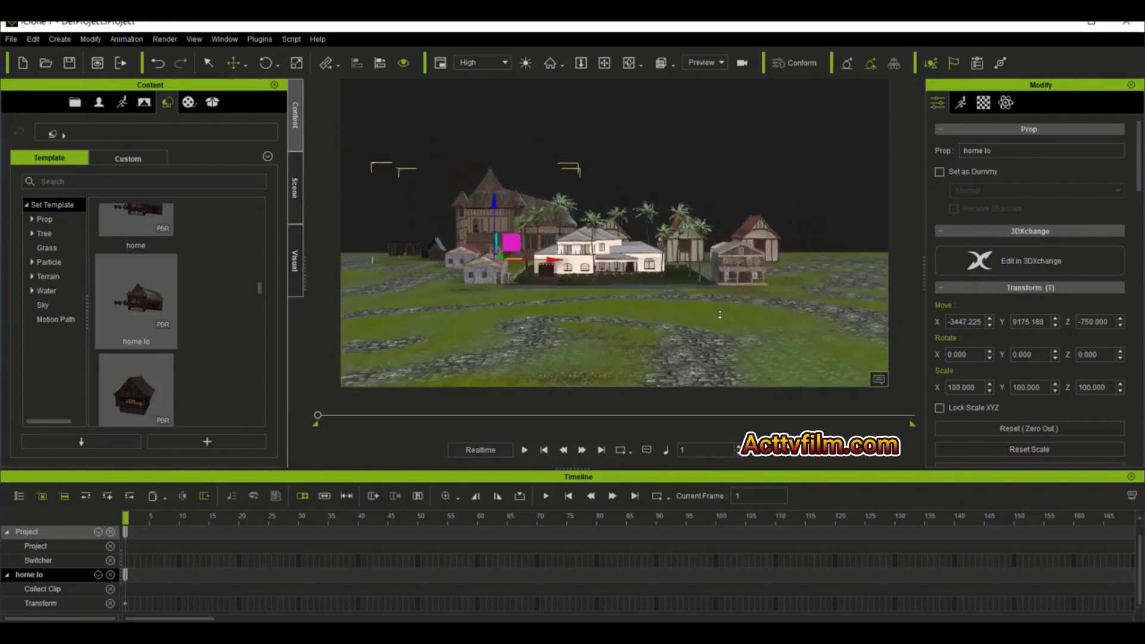
pyautogui.scroll(10, 207, 381)
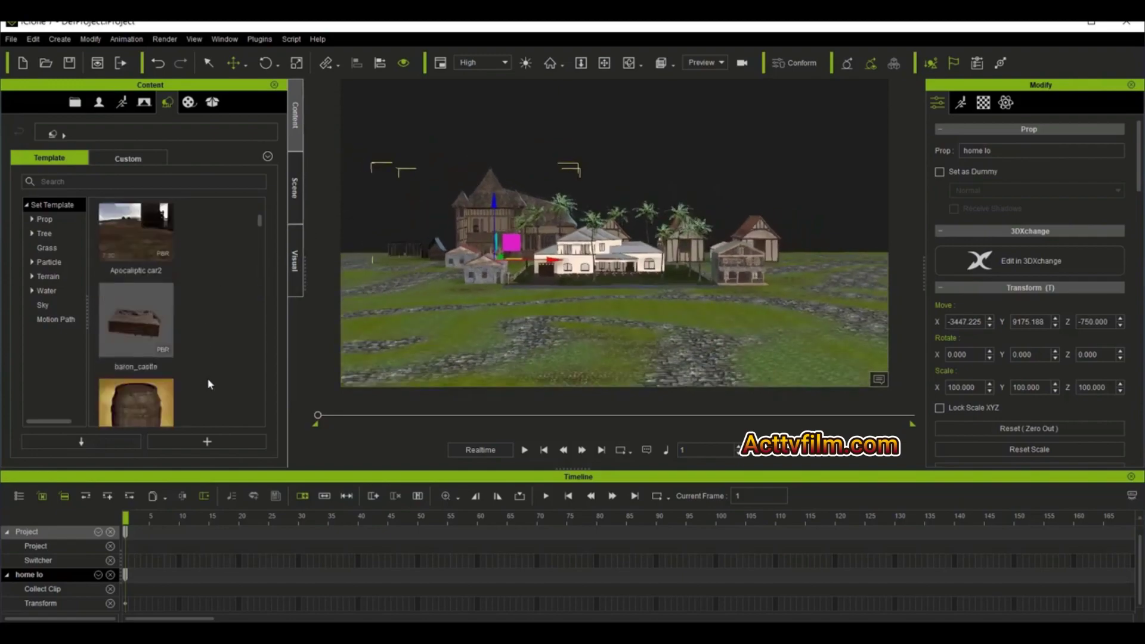
# - Add baron_castle on the right and an Apocaliptic car2 prop on the left, then zoom in
pyautogui.moveTo(169, 348); pyautogui.dragTo(837, 287)
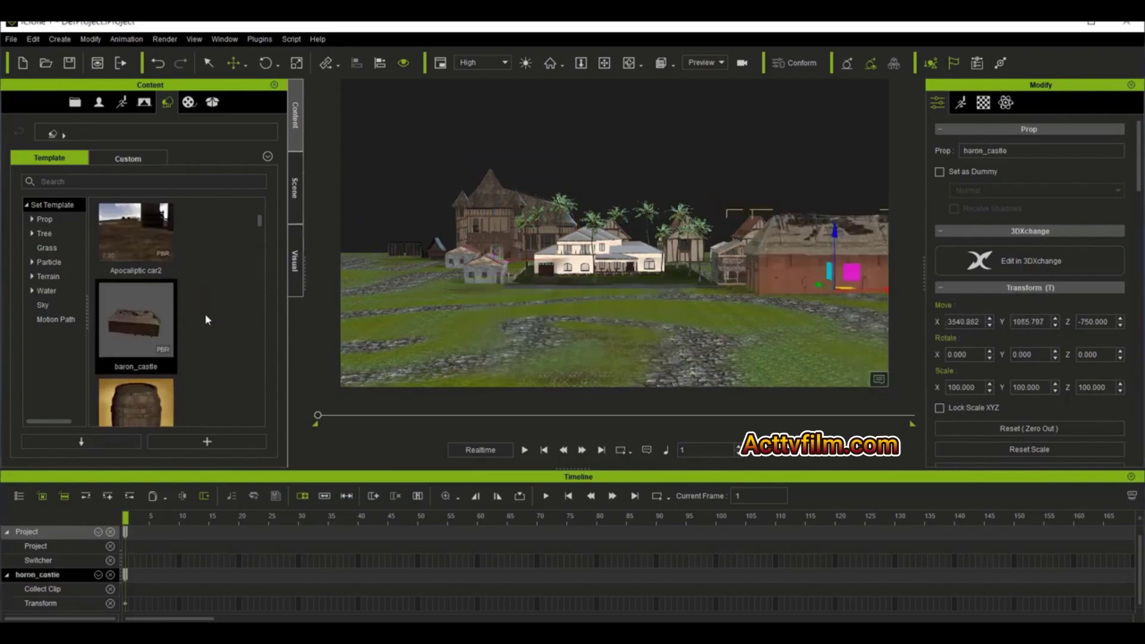
pyautogui.scroll(2, 207, 320)
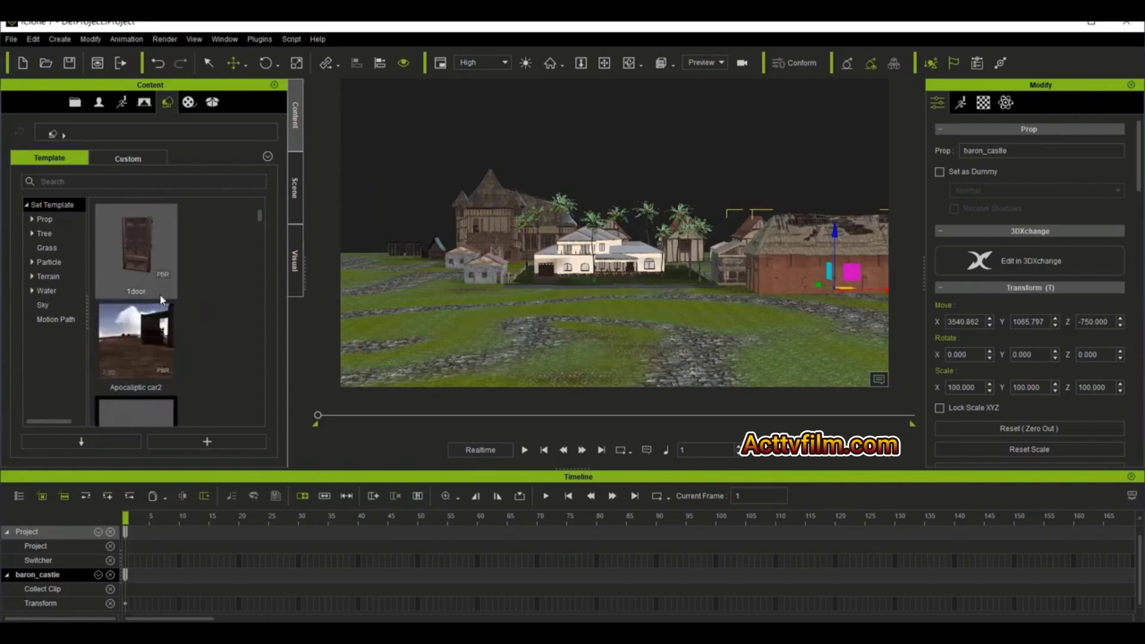
pyautogui.moveTo(137, 344); pyautogui.dragTo(377, 282)
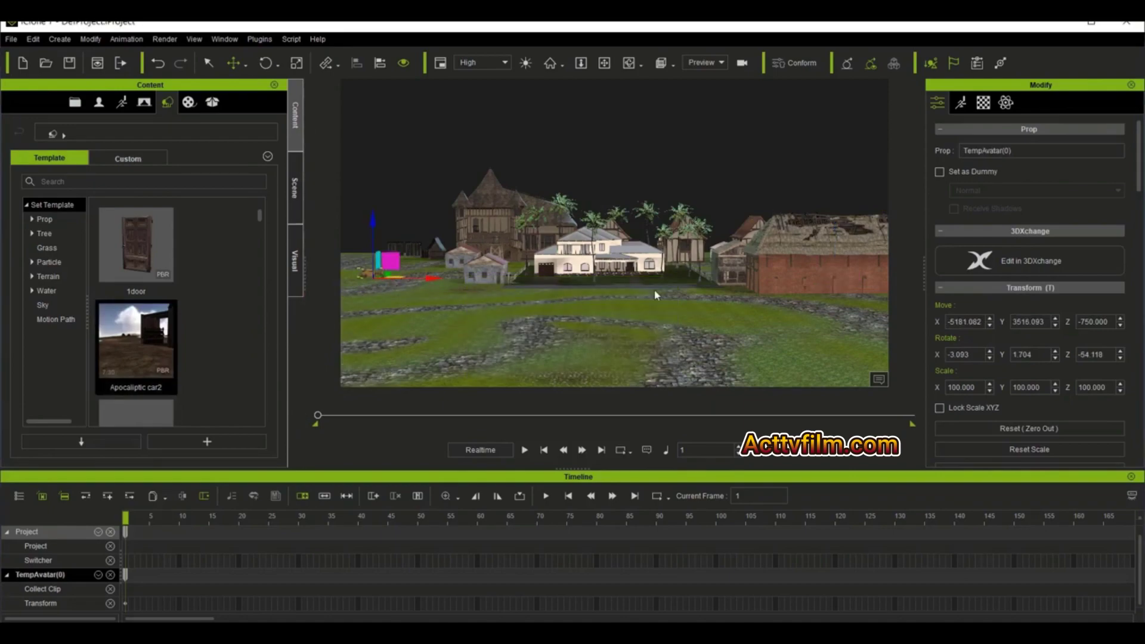
pyautogui.scroll(2, 655, 288)
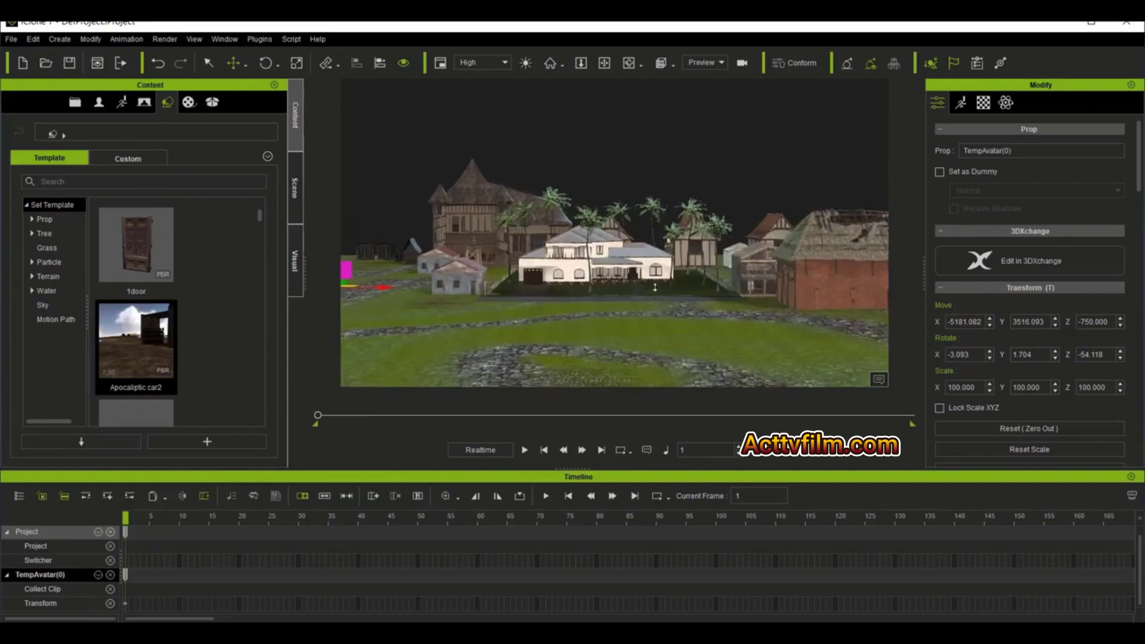
pyautogui.scroll(4, 655, 288)
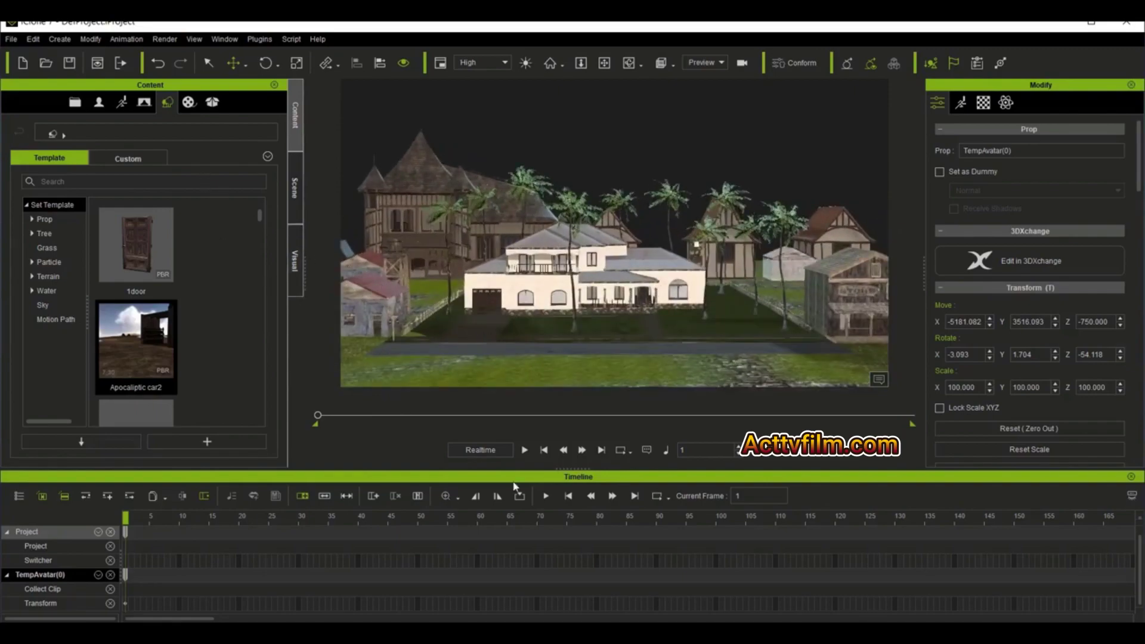
# - Frame the selected prop and orbit up to a high view over the white villa
pyautogui.click(606, 626)
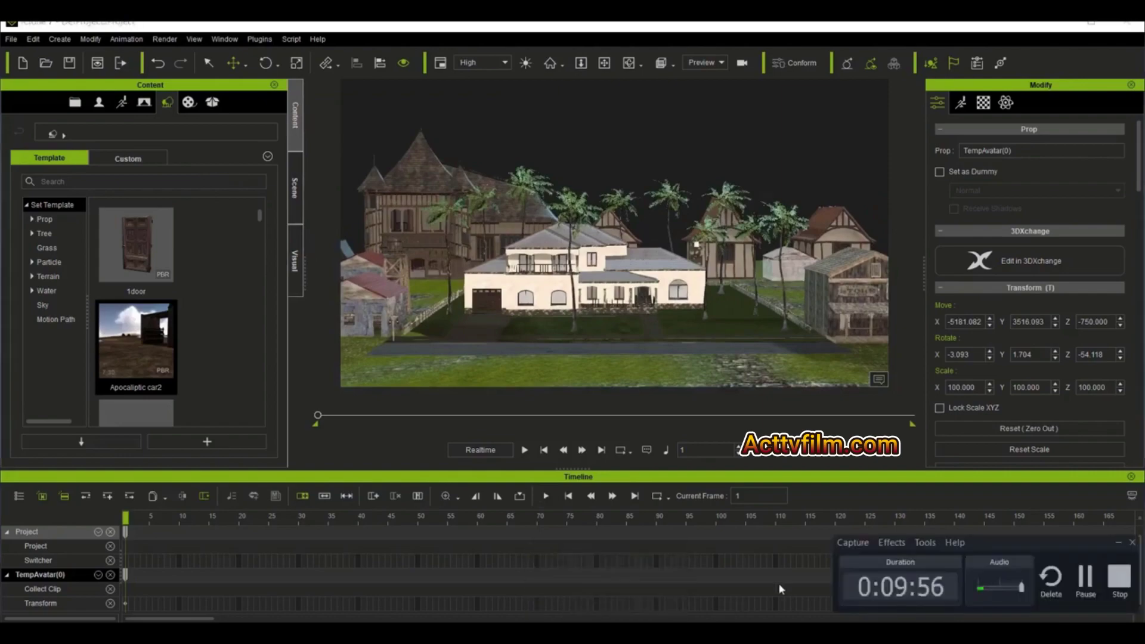
pyautogui.click(1119, 543)
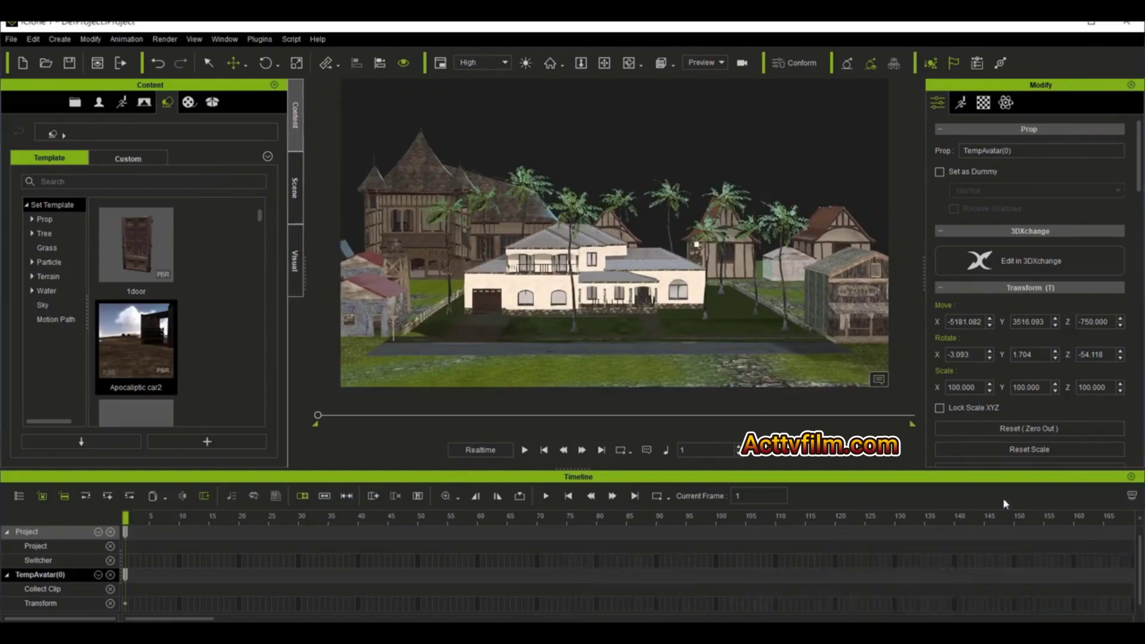
pyautogui.click(622, 64)
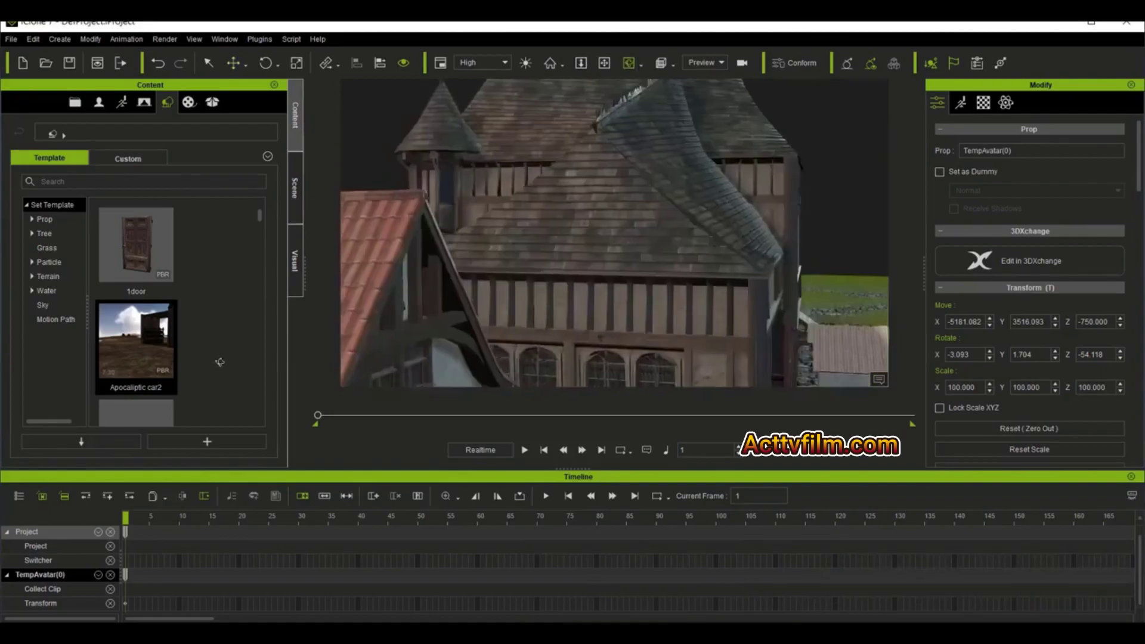
pyautogui.moveTo(221, 362); pyautogui.dragTo(653, 327)
pyautogui.moveTo(627, 239); pyautogui.dragTo(691, 398)
# - Settle on a rotated aerial view of the village and show the Animation templates
pyautogui.scroll(-1, 636, 361)
pyautogui.scroll(-10, 636, 360)
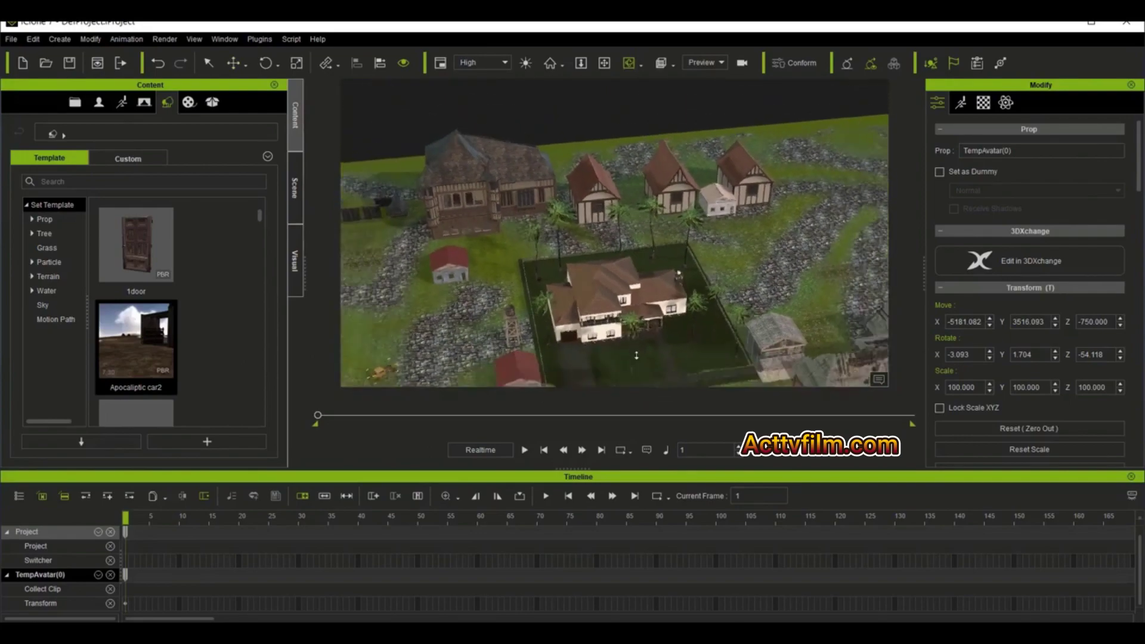
pyautogui.moveTo(635, 338); pyautogui.dragTo(698, 288)
pyautogui.moveTo(699, 288); pyautogui.dragTo(607, 315, button='right')
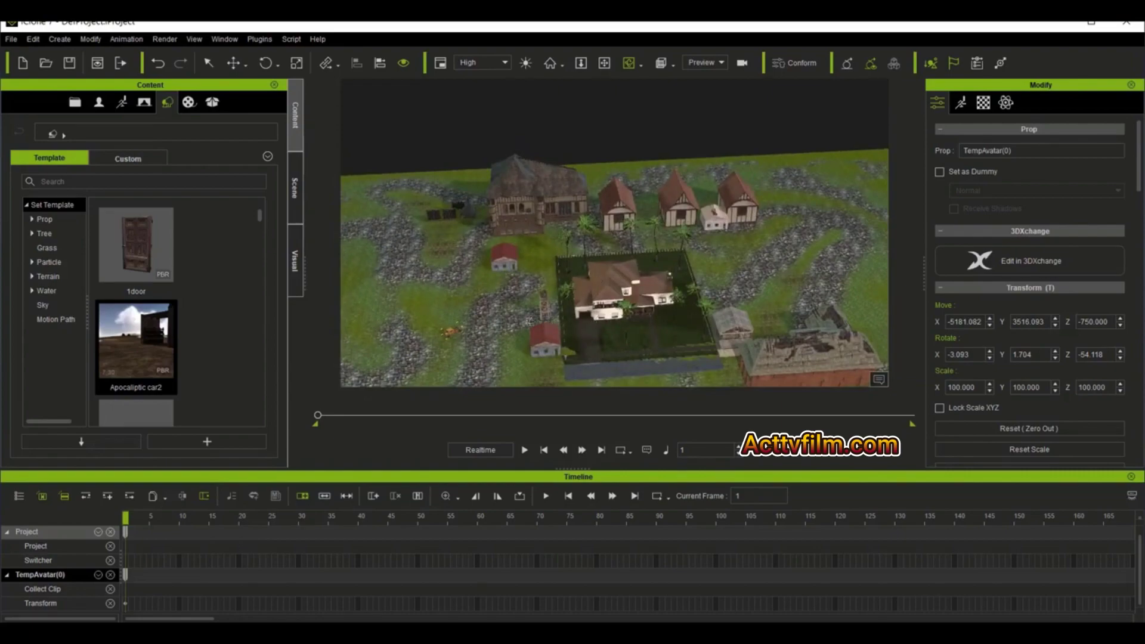
pyautogui.click(121, 102)
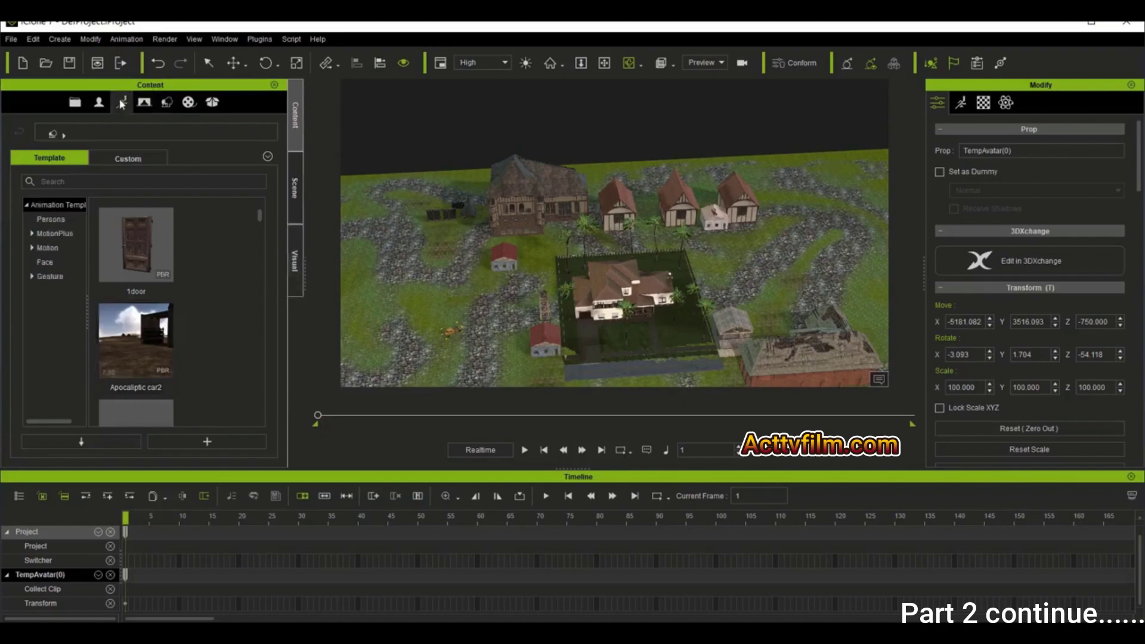